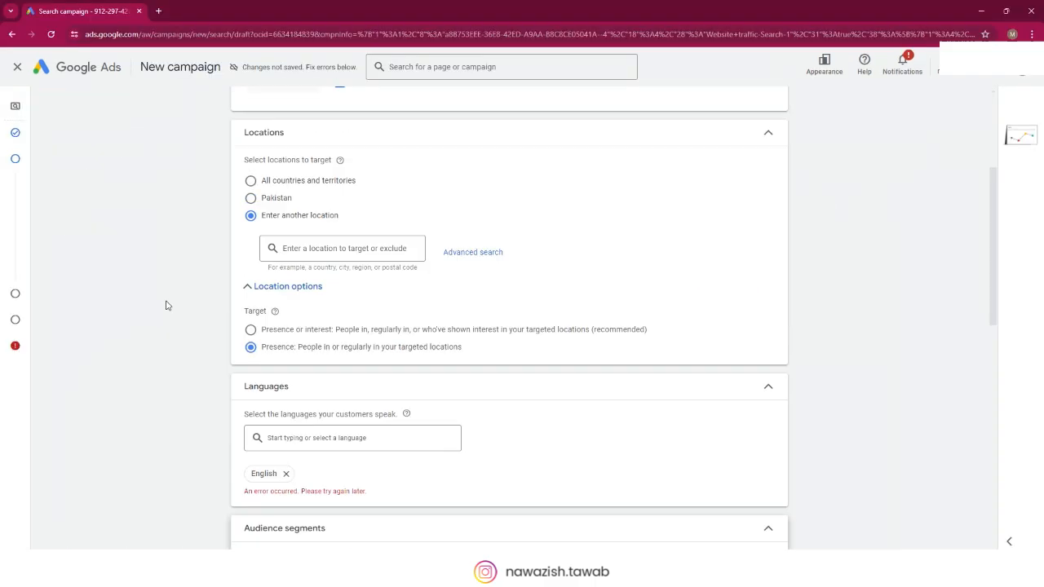
Step: Review the campaign's location, language and audience segment settings
{"action": "scroll", "coordinate": [165, 303], "scroll_direction": "down", "scroll_amount": 4}
{"action": "left_click", "coordinate": [269, 370]}
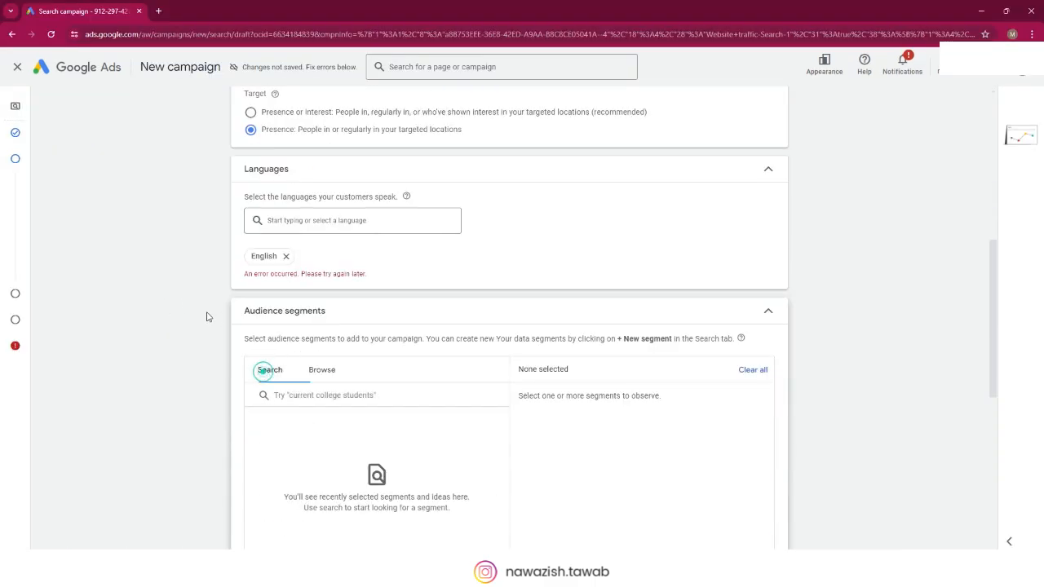
{"action": "scroll", "coordinate": [205, 310], "scroll_direction": "up", "scroll_amount": 2}
{"action": "scroll", "coordinate": [261, 277], "scroll_direction": "up", "scroll_amount": 1}
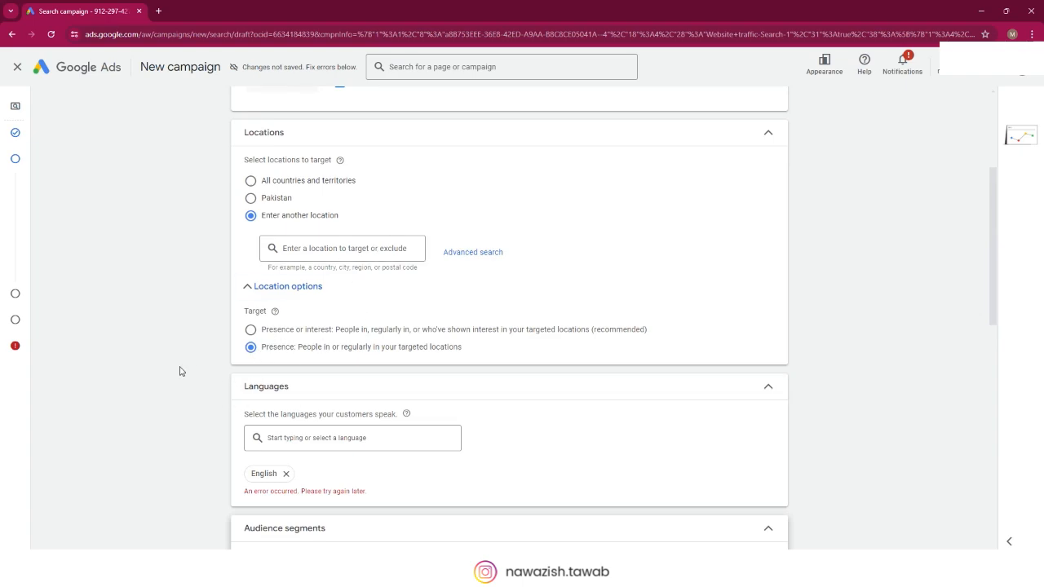
{"action": "scroll", "coordinate": [181, 371], "scroll_direction": "down", "scroll_amount": 1}
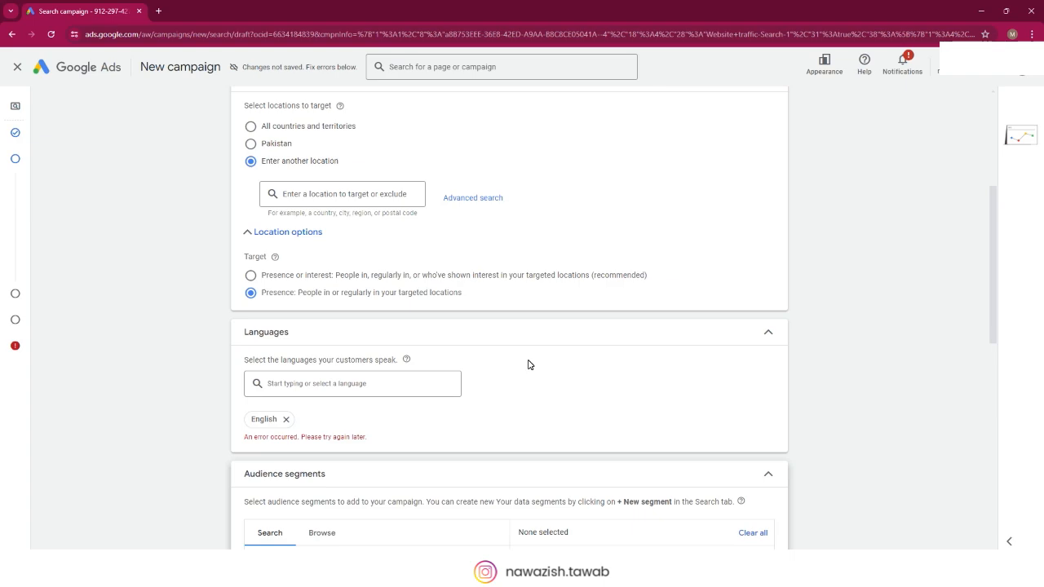
{"action": "scroll", "coordinate": [528, 361], "scroll_direction": "down", "scroll_amount": 2}
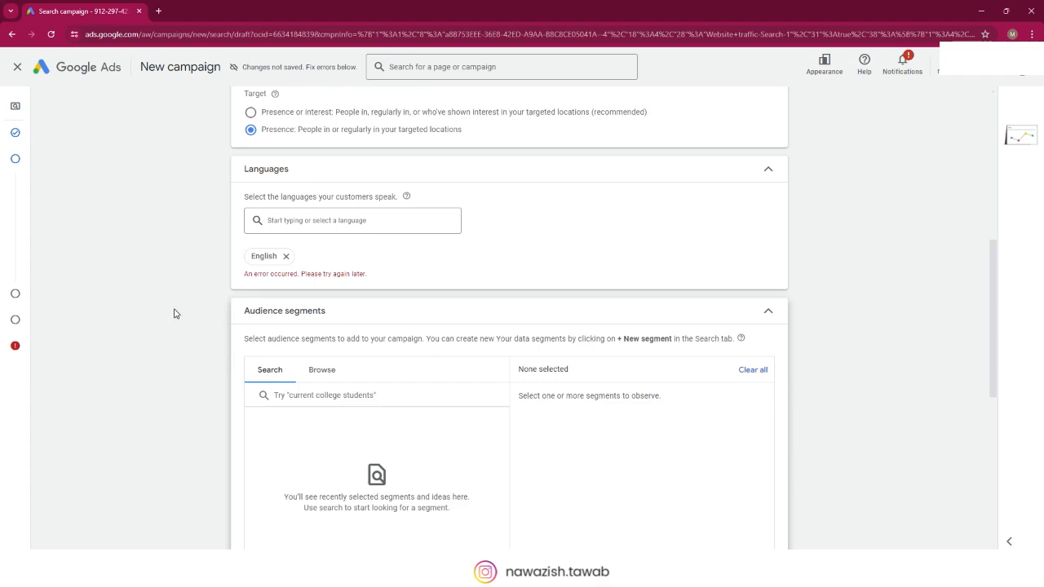
{"action": "scroll", "coordinate": [167, 314], "scroll_direction": "down", "scroll_amount": 1}
{"action": "scroll", "coordinate": [154, 300], "scroll_direction": "down", "scroll_amount": 1}
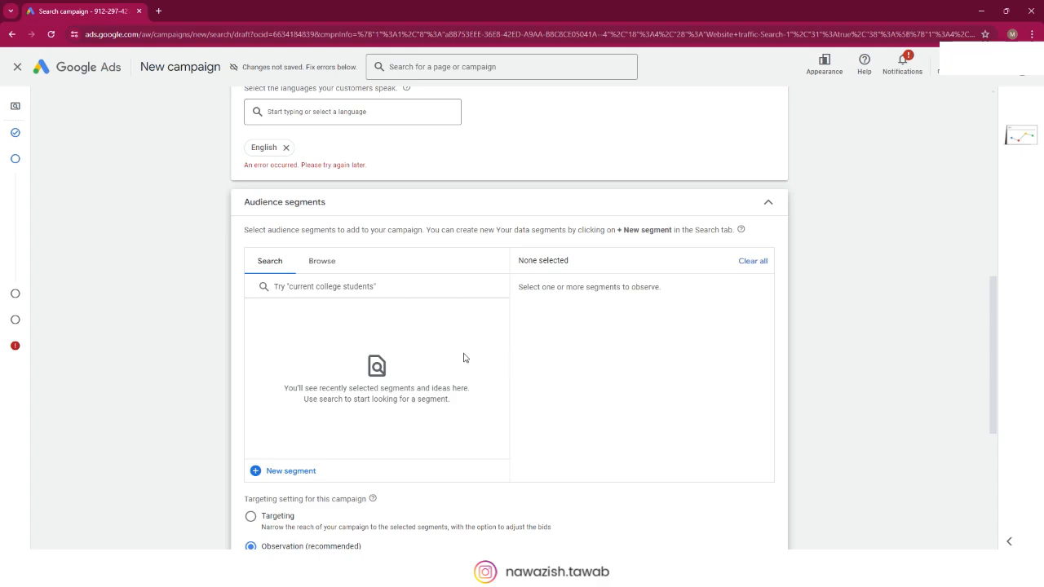
Step: Browse the "Who they are" audience segments and examine the Parents age groups under Parental Status
{"action": "left_click", "coordinate": [327, 262]}
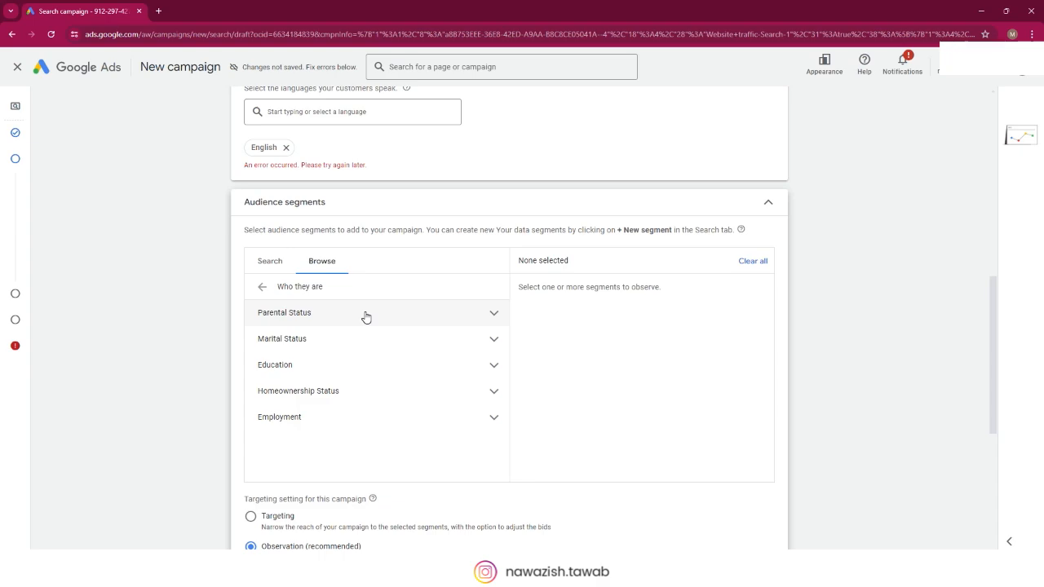
{"action": "left_click", "coordinate": [482, 317]}
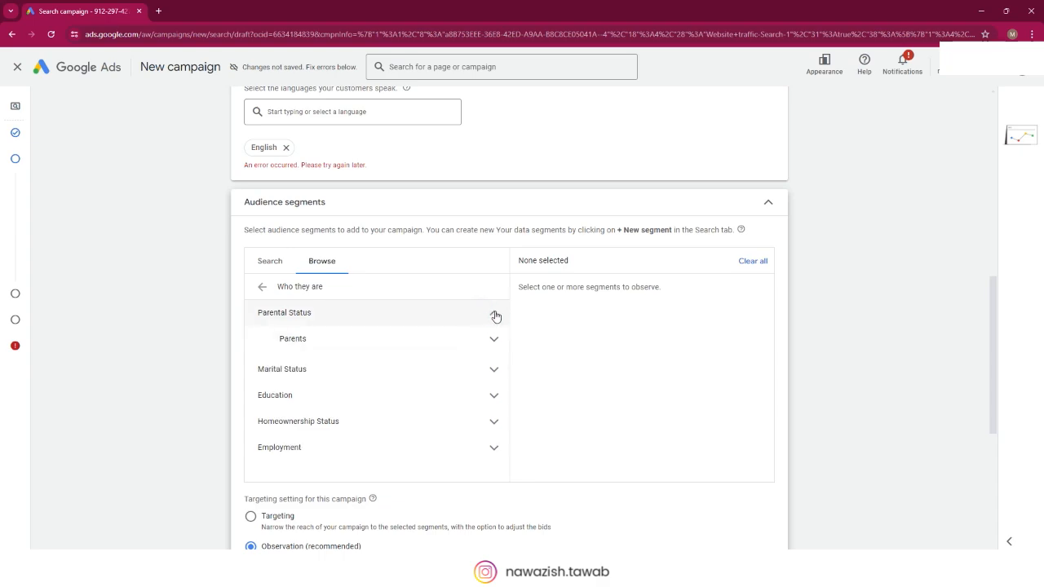
{"action": "left_click", "coordinate": [495, 314]}
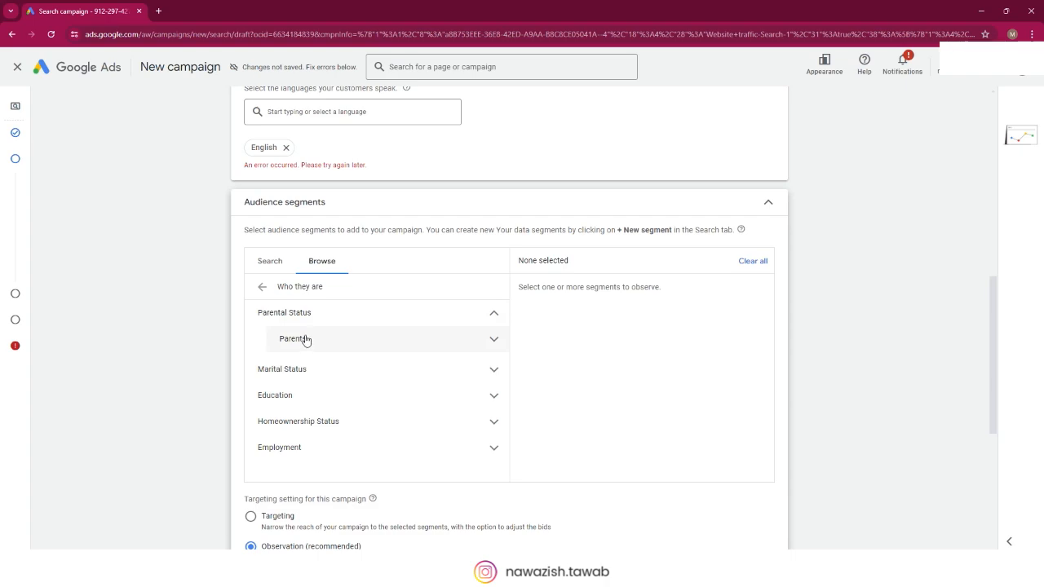
{"action": "left_click", "coordinate": [493, 343]}
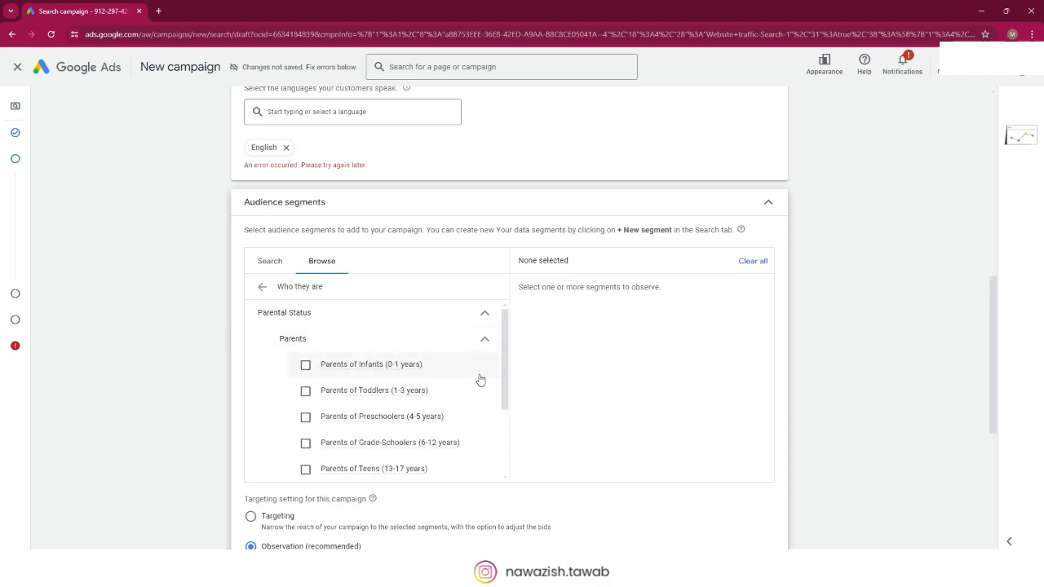
{"action": "scroll", "coordinate": [481, 378], "scroll_direction": "down", "scroll_amount": 1}
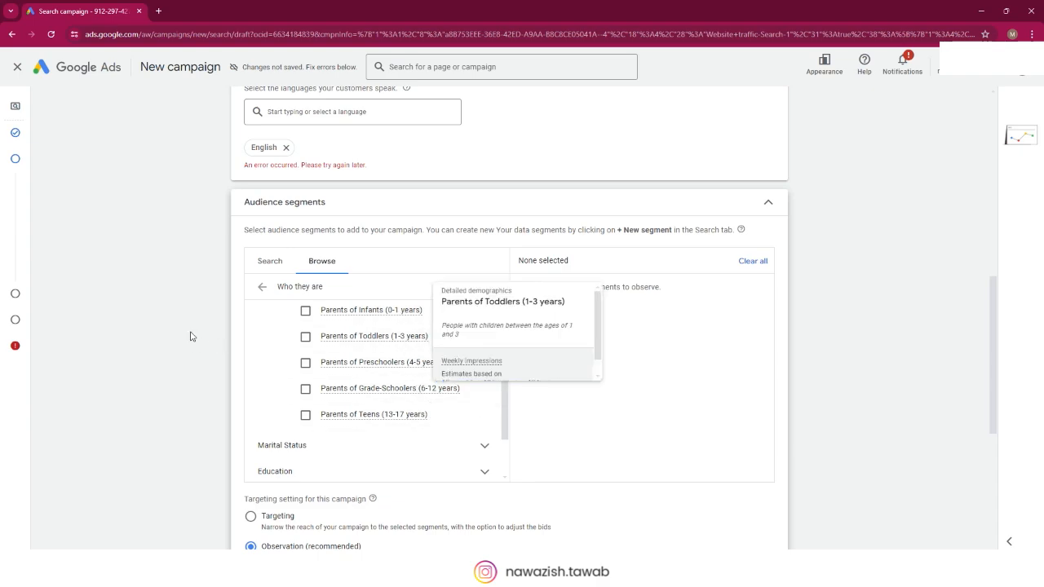
{"action": "mouse_move", "coordinate": [395, 343]}
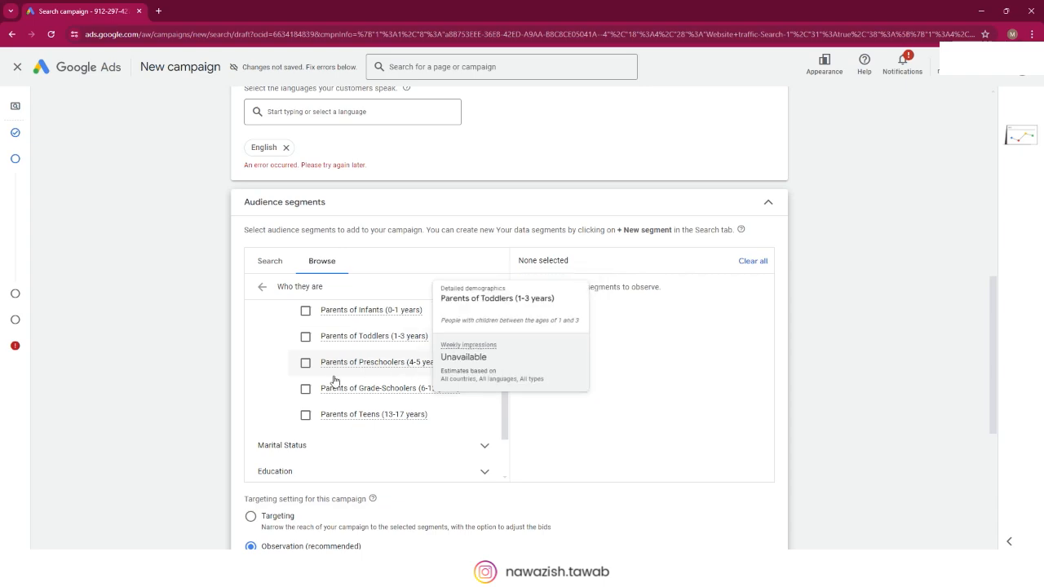
{"action": "mouse_move", "coordinate": [418, 367]}
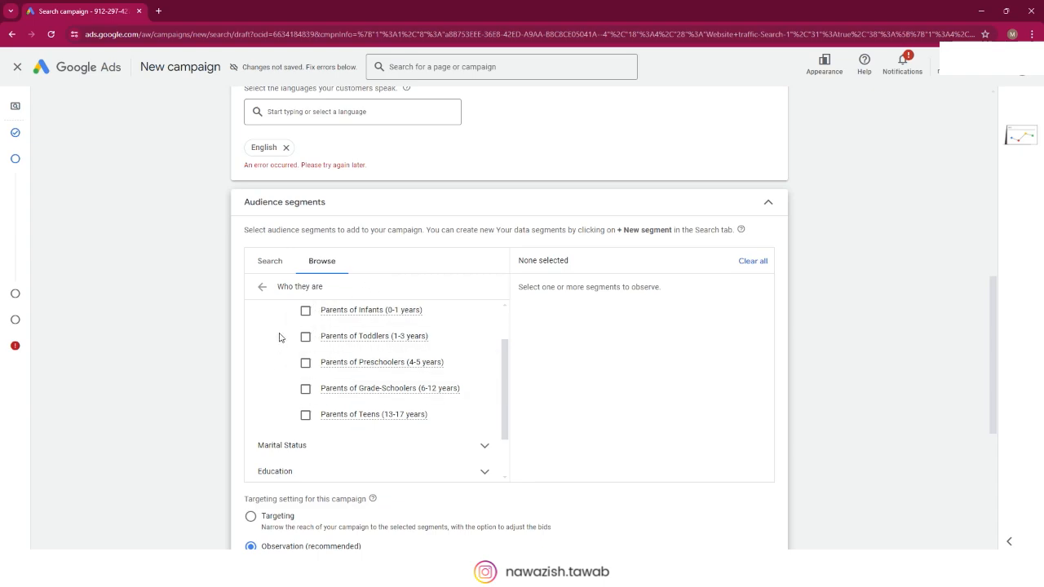
Step: Expand Marital Status in the audience segments and examine its relationship options
{"action": "scroll", "coordinate": [278, 341], "scroll_direction": "down", "scroll_amount": 2}
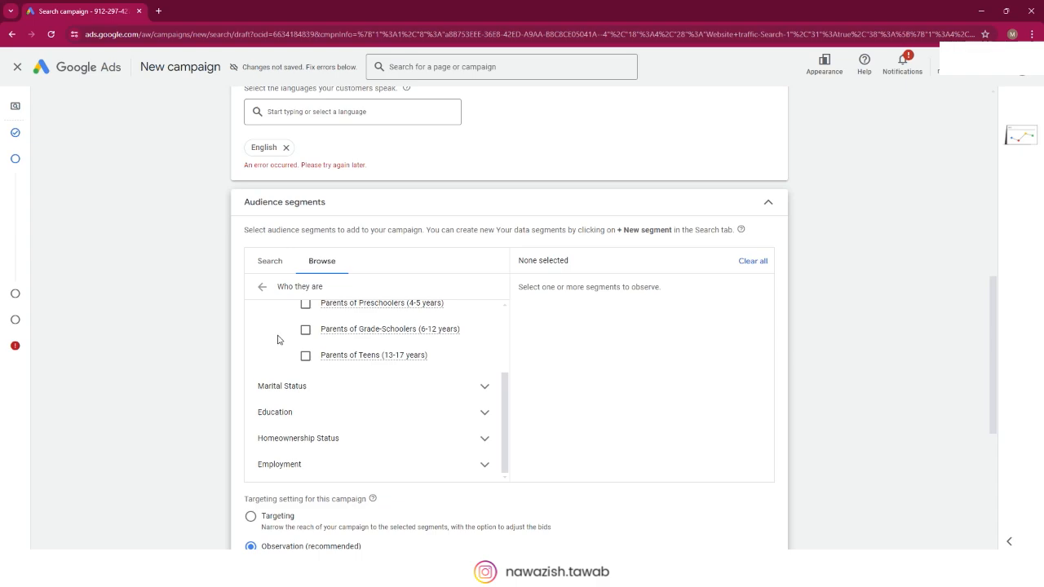
{"action": "left_click", "coordinate": [340, 392]}
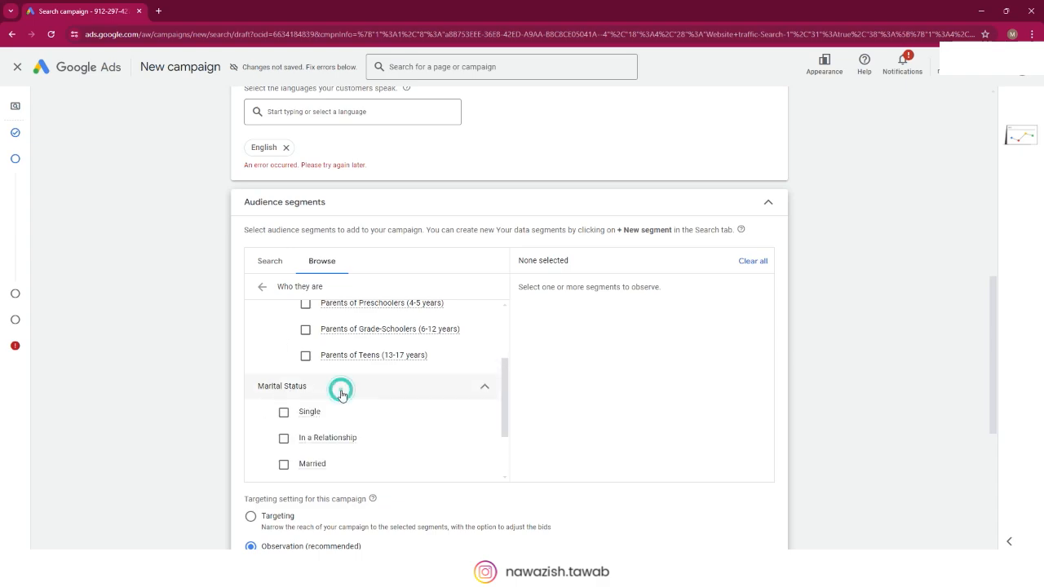
{"action": "scroll", "coordinate": [264, 338], "scroll_direction": "down", "scroll_amount": 1}
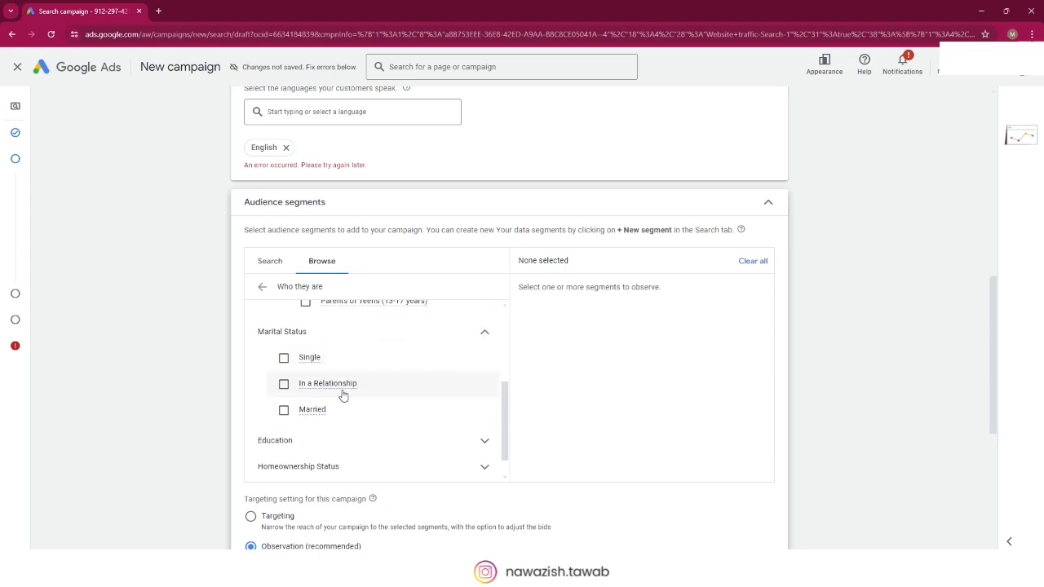
{"action": "mouse_move", "coordinate": [353, 391]}
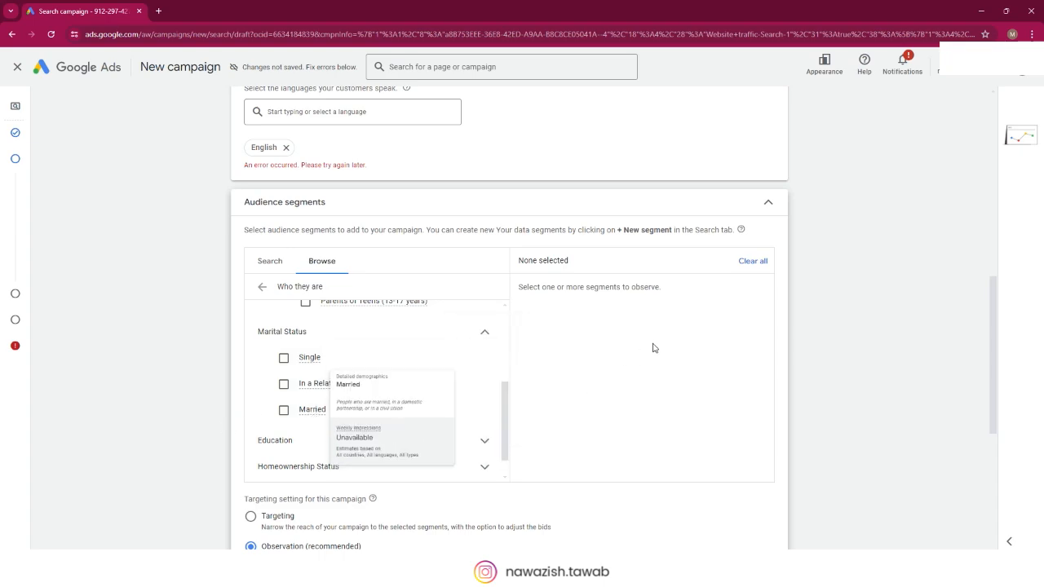
Step: Expand Education and its Highest Level of Educational Attainment group to examine the available education segments
{"action": "scroll", "coordinate": [481, 383], "scroll_direction": "down", "scroll_amount": 1}
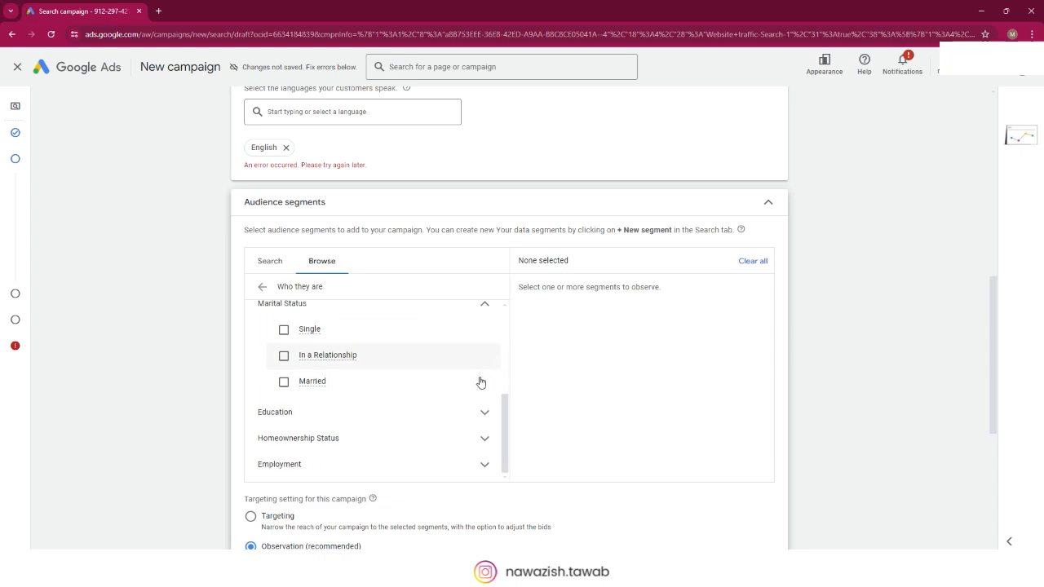
{"action": "left_click", "coordinate": [310, 414]}
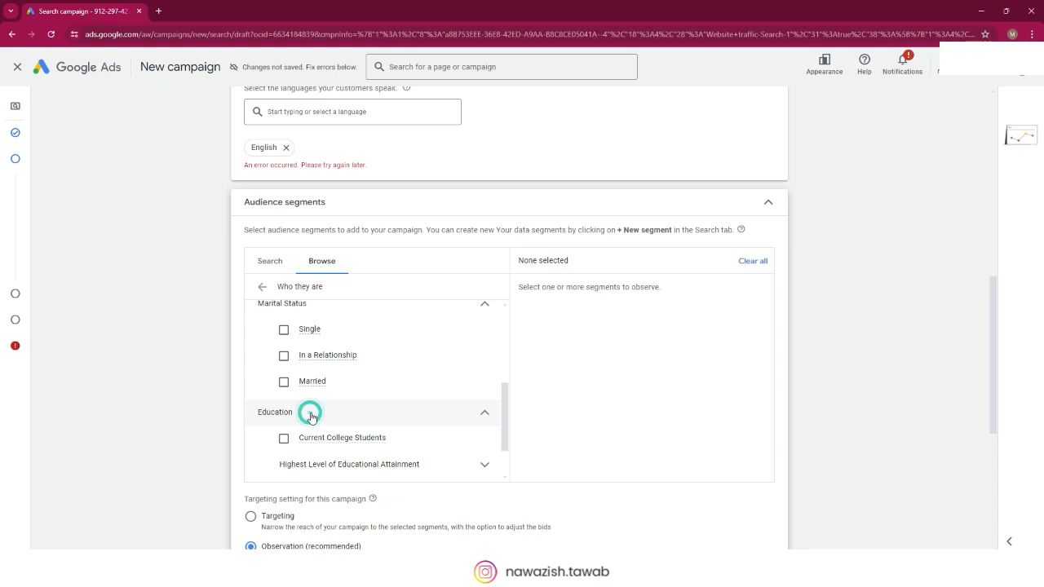
{"action": "scroll", "coordinate": [440, 400], "scroll_direction": "down", "scroll_amount": 2}
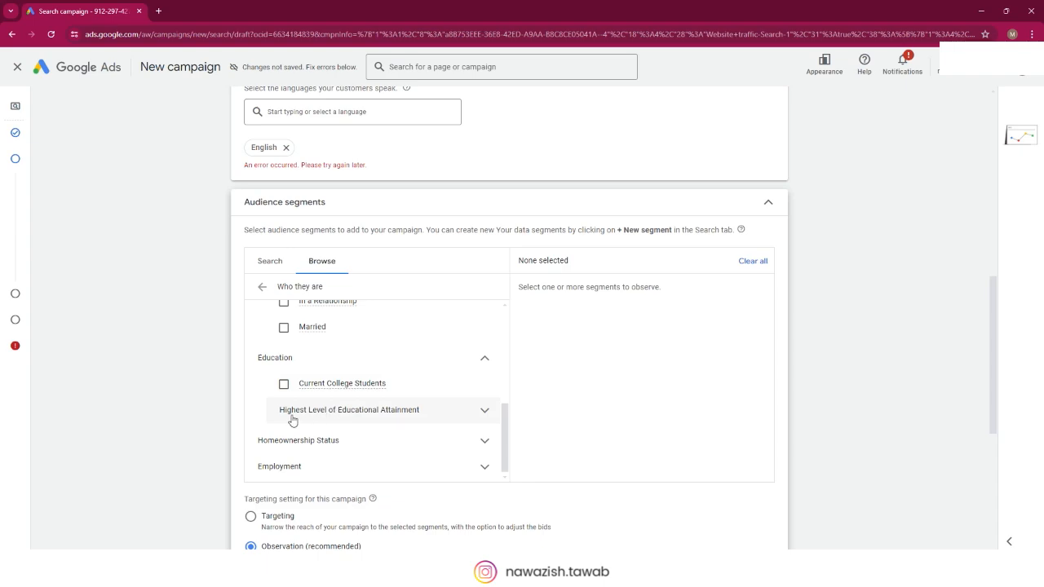
{"action": "left_click", "coordinate": [435, 412]}
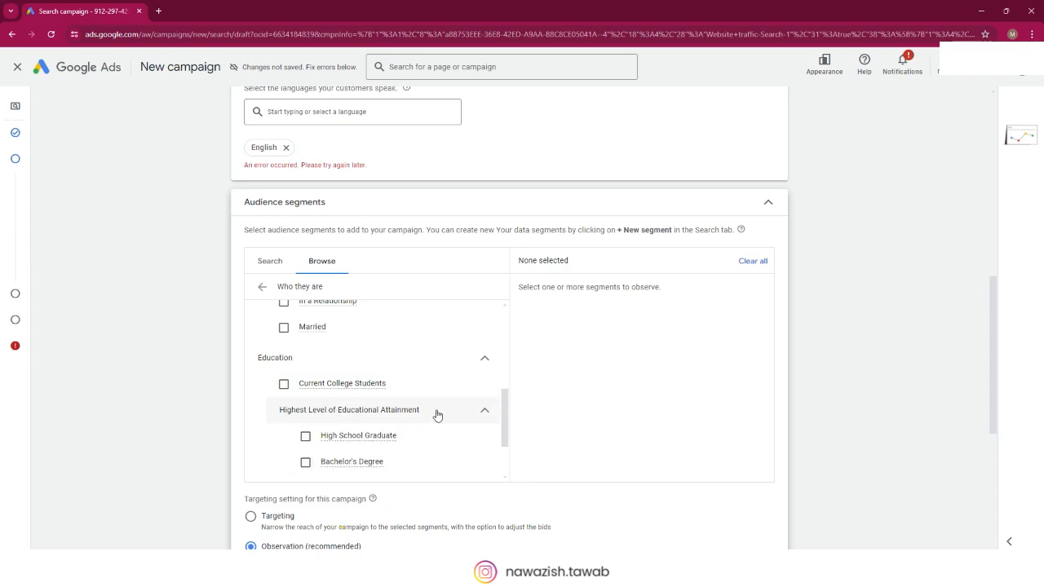
{"action": "scroll", "coordinate": [416, 408], "scroll_direction": "down", "scroll_amount": 1}
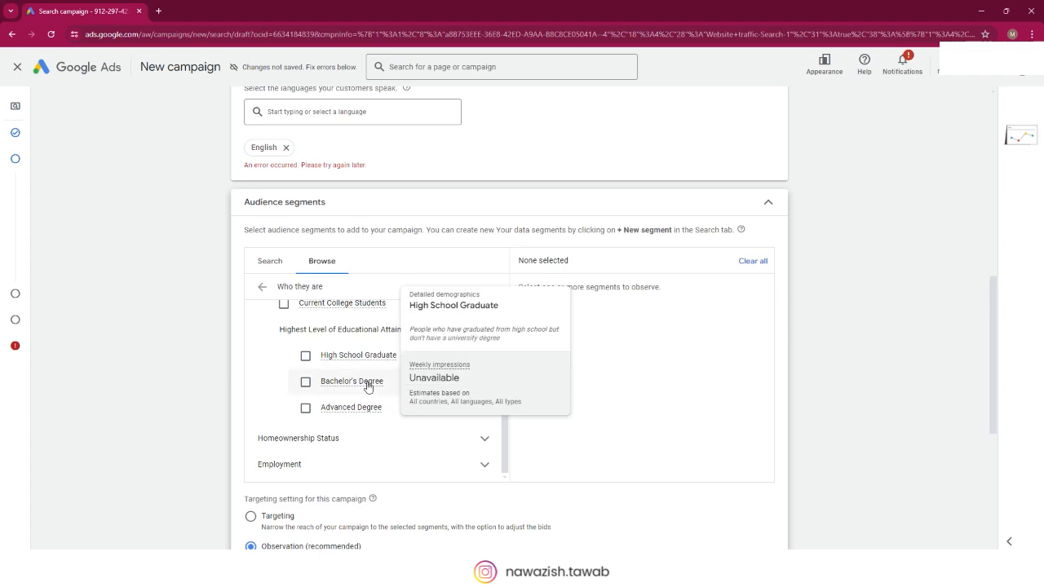
Step: Expand Homeownership Status and examine its audience segment options
{"action": "scroll", "coordinate": [287, 388], "scroll_direction": "down", "scroll_amount": 1}
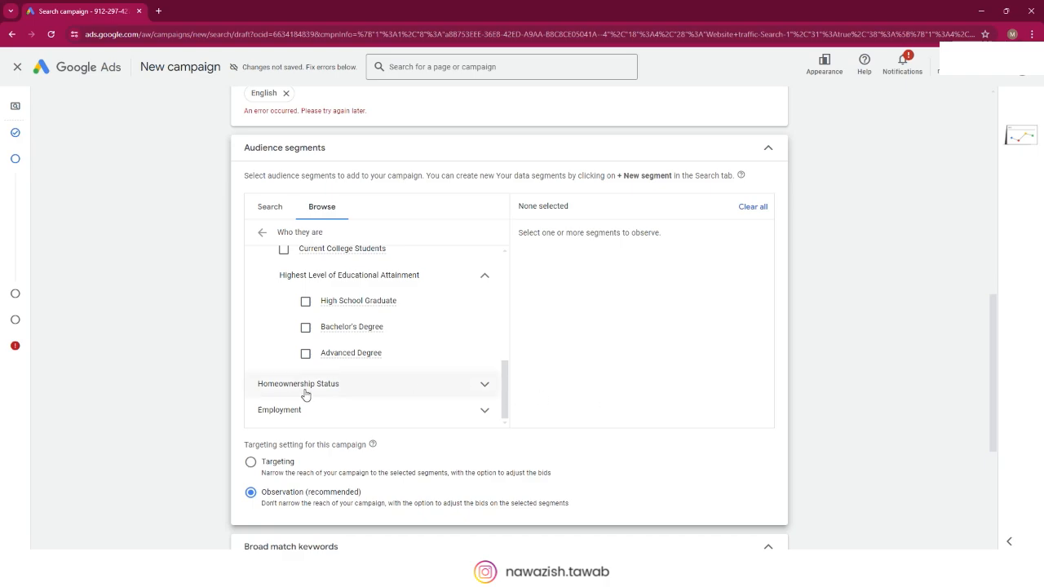
{"action": "left_click", "coordinate": [424, 390]}
{"action": "scroll", "coordinate": [416, 390], "scroll_direction": "down", "scroll_amount": 1}
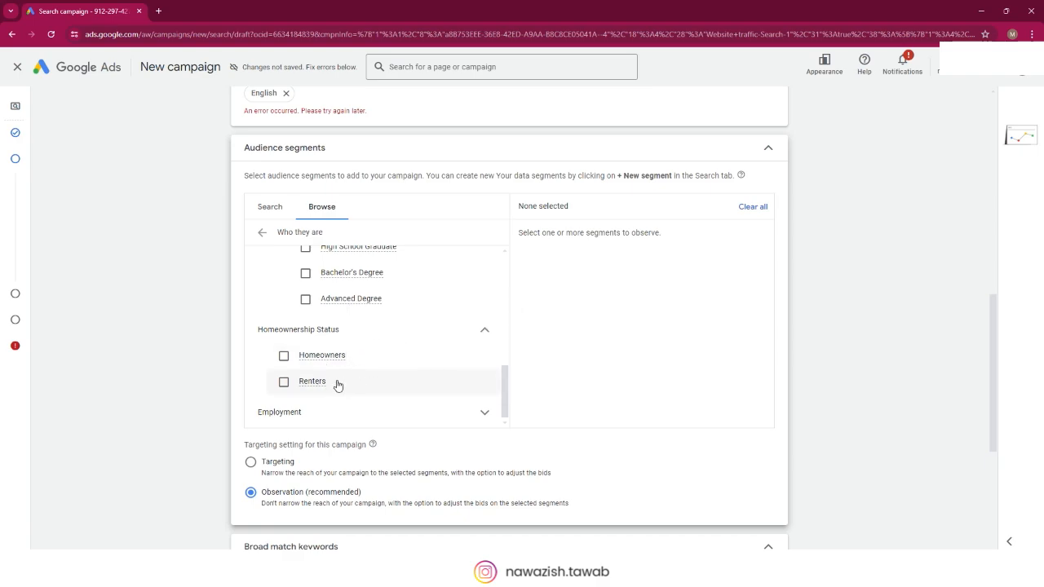
{"action": "scroll", "coordinate": [450, 356], "scroll_direction": "down", "scroll_amount": 1}
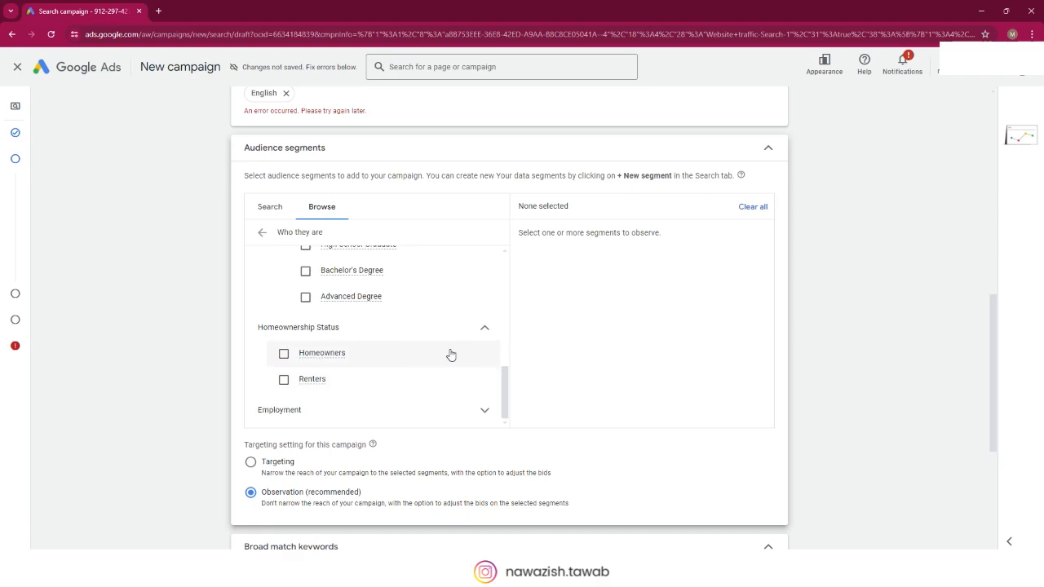
Step: Expand Employment and its Company Size group to examine the employer size segments
{"action": "left_click", "coordinate": [339, 410]}
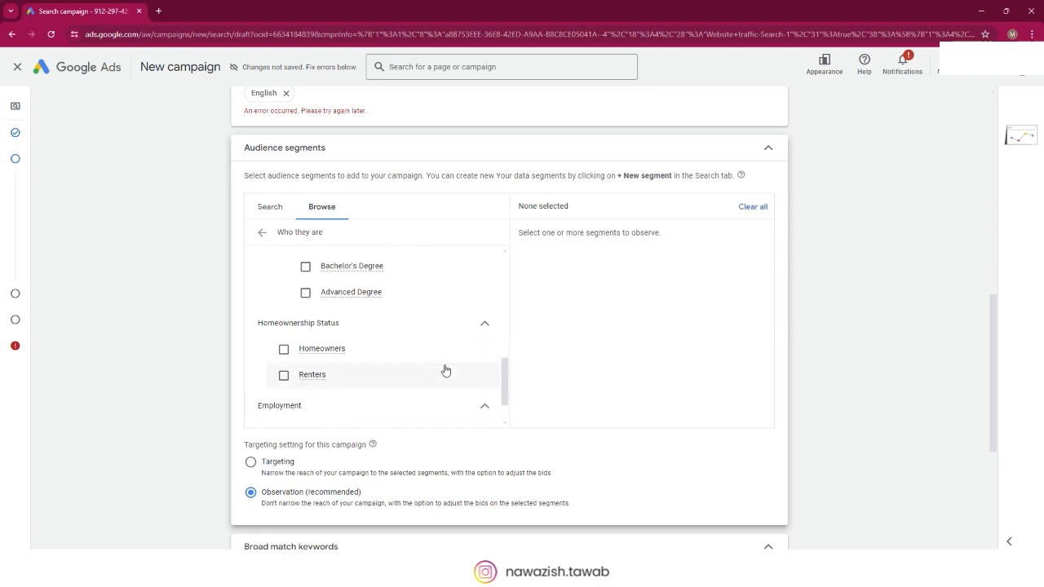
{"action": "scroll", "coordinate": [429, 351], "scroll_direction": "down", "scroll_amount": 1}
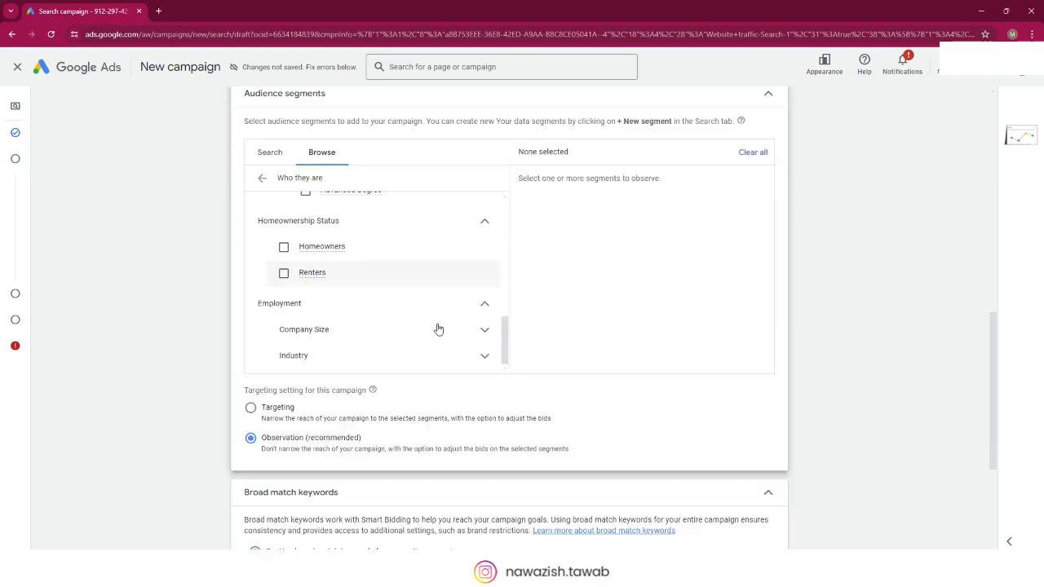
{"action": "left_click", "coordinate": [377, 333]}
{"action": "scroll", "coordinate": [412, 326], "scroll_direction": "down", "scroll_amount": 1}
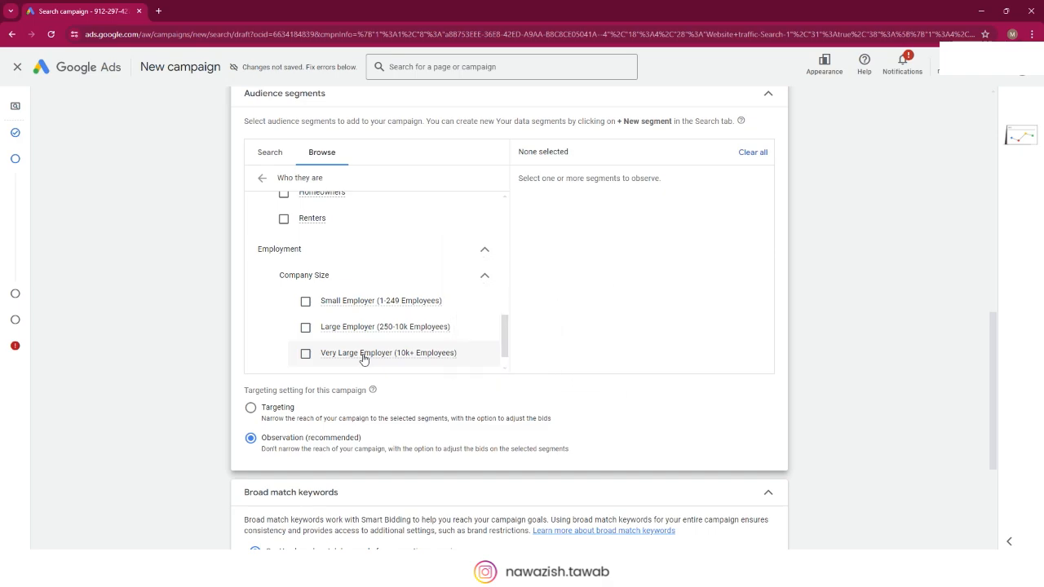
{"action": "scroll", "coordinate": [363, 358], "scroll_direction": "down", "scroll_amount": 1}
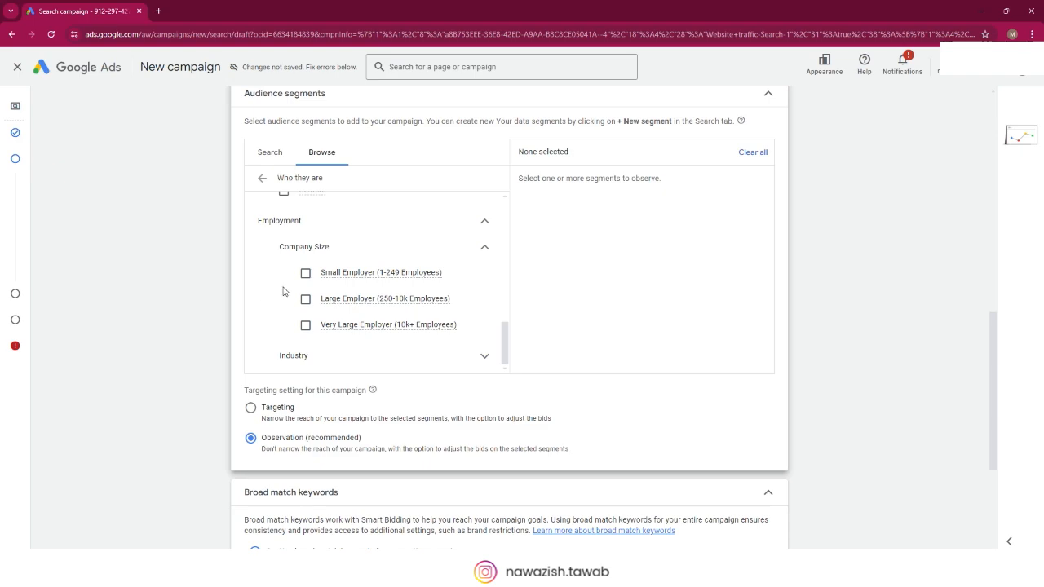
Step: Expand the Industry group under Employment and look through its list of industry segments
{"action": "scroll", "coordinate": [310, 289], "scroll_direction": "down", "scroll_amount": 2}
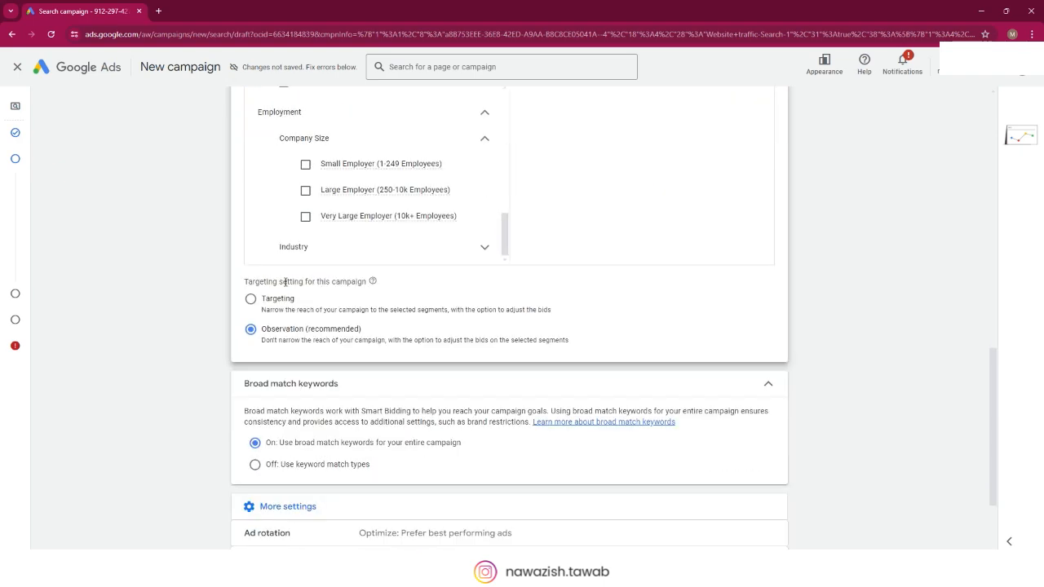
{"action": "left_click", "coordinate": [471, 250]}
{"action": "scroll", "coordinate": [441, 219], "scroll_direction": "down", "scroll_amount": 1}
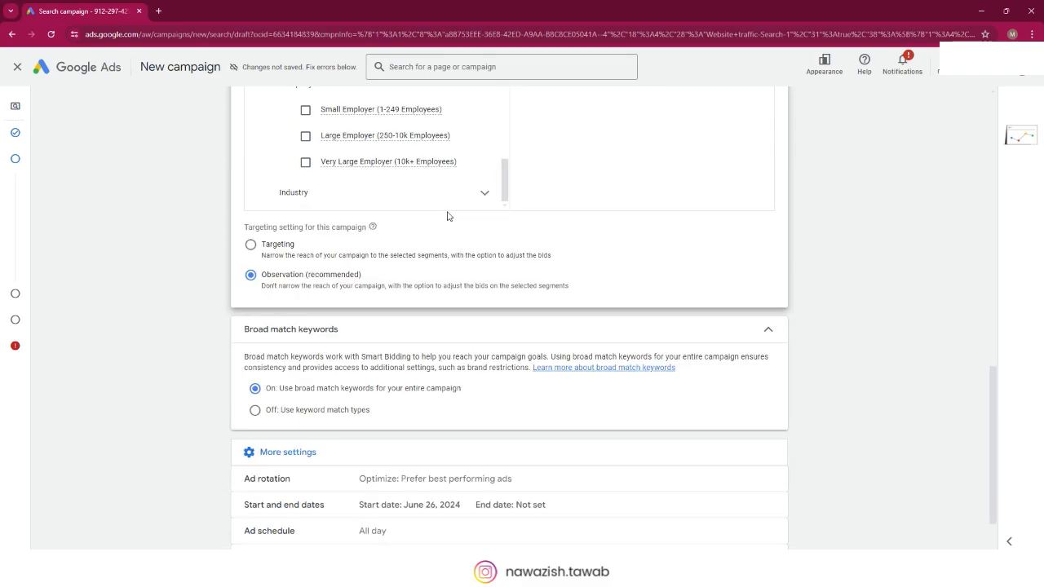
{"action": "left_click", "coordinate": [443, 194]}
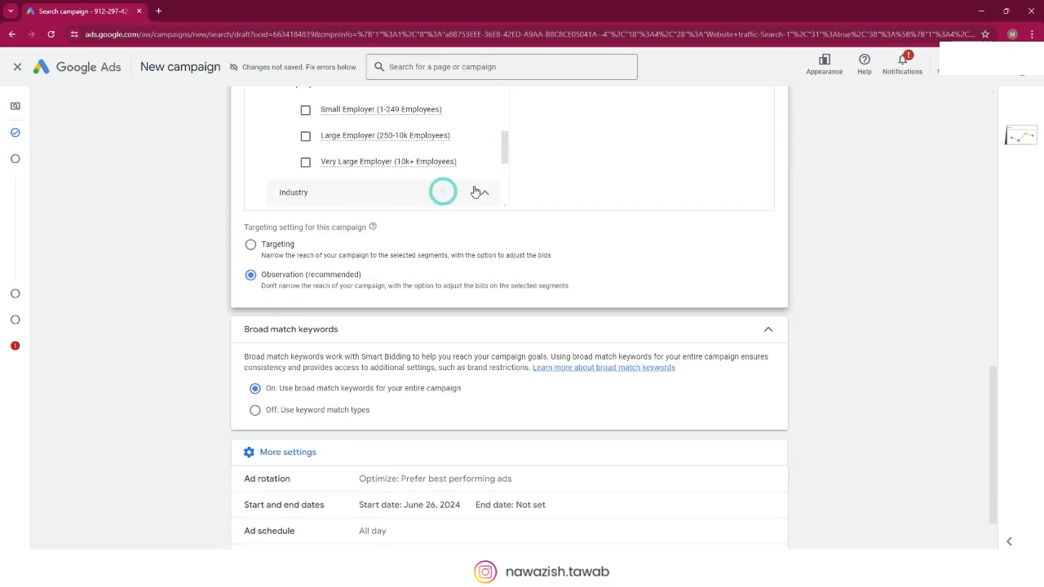
{"action": "scroll", "coordinate": [443, 172], "scroll_direction": "up", "scroll_amount": 1}
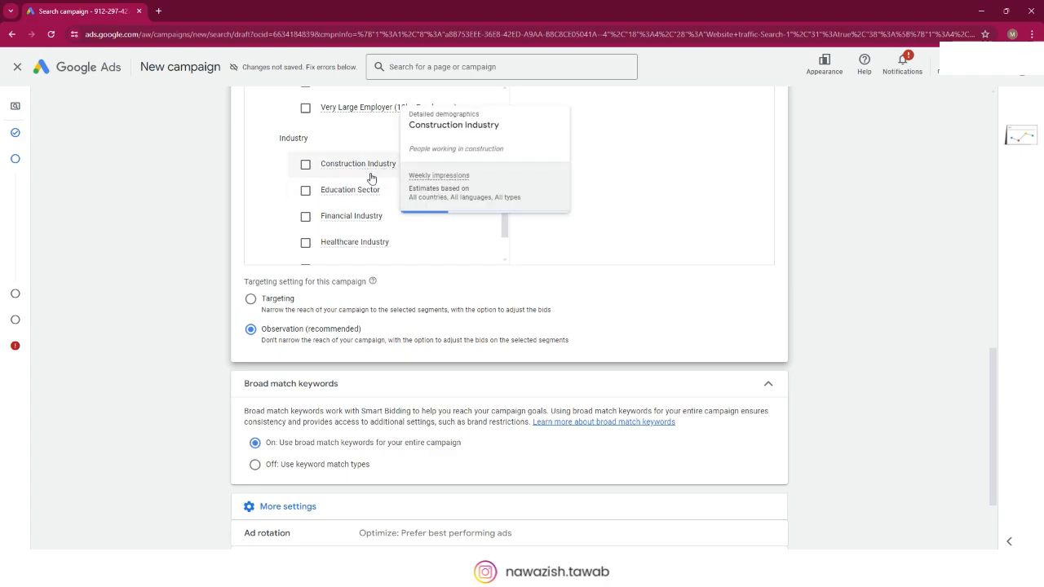
{"action": "scroll", "coordinate": [339, 202], "scroll_direction": "down", "scroll_amount": 2}
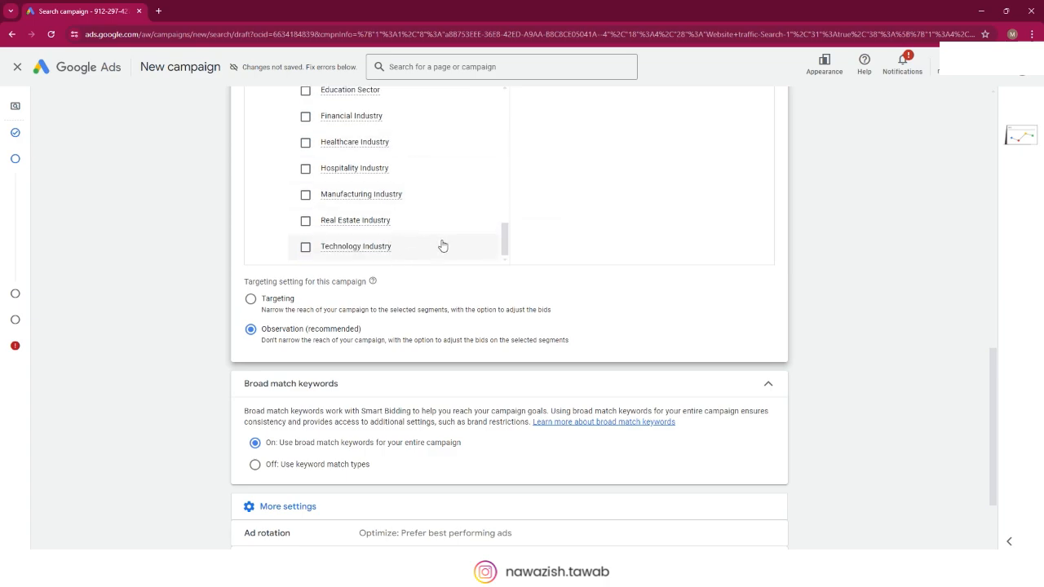
{"action": "scroll", "coordinate": [433, 242], "scroll_direction": "up", "scroll_amount": 1}
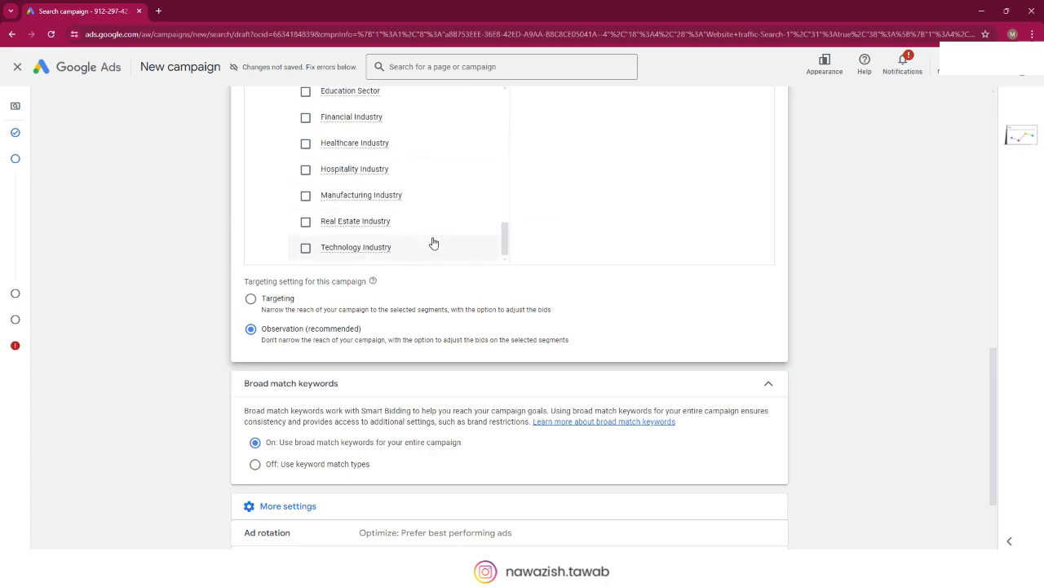
{"action": "scroll", "coordinate": [431, 238], "scroll_direction": "up", "scroll_amount": 2}
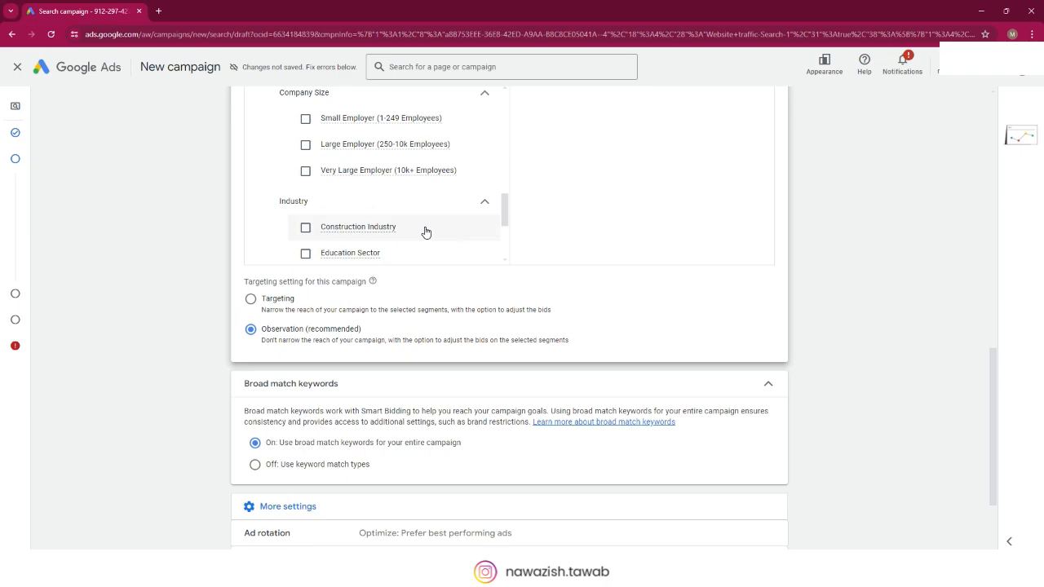
Step: Review the employment, homeownership and education segments once more, and return to the list of audience categories
{"action": "scroll", "coordinate": [425, 232], "scroll_direction": "up", "scroll_amount": 2}
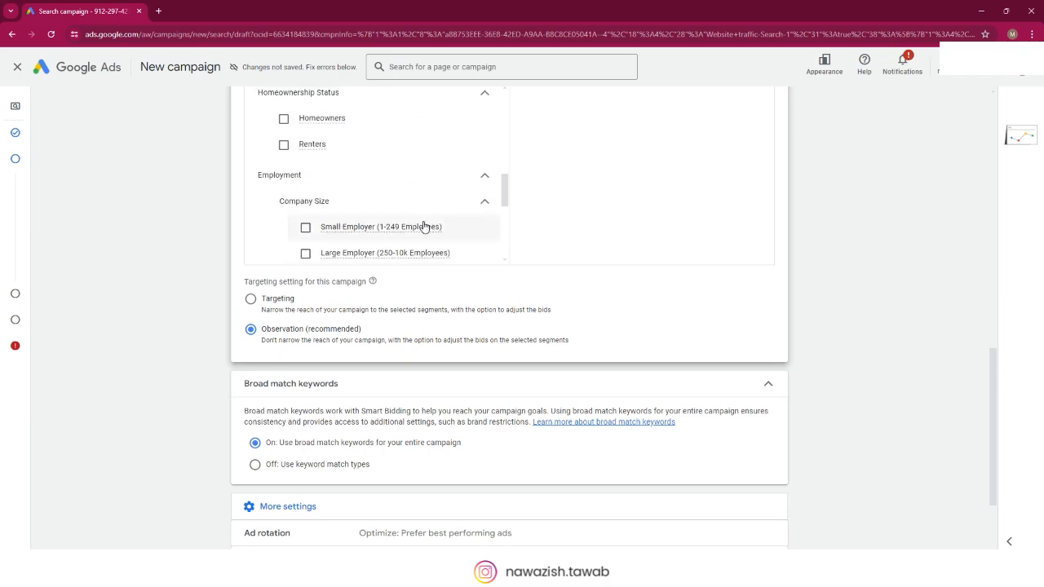
{"action": "scroll", "coordinate": [403, 184], "scroll_direction": "up", "scroll_amount": 3}
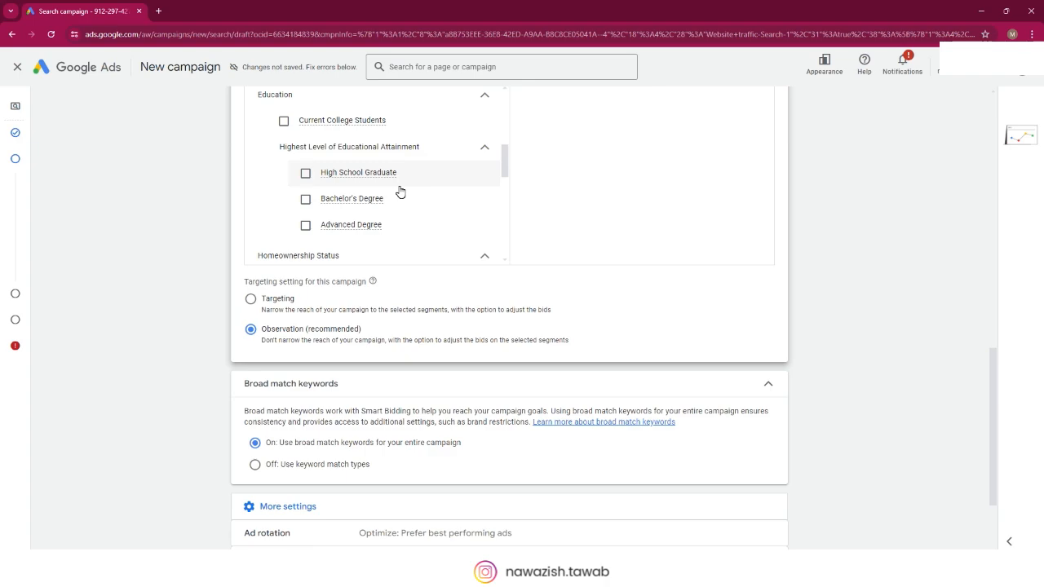
{"action": "scroll", "coordinate": [453, 220], "scroll_direction": "down", "scroll_amount": 2}
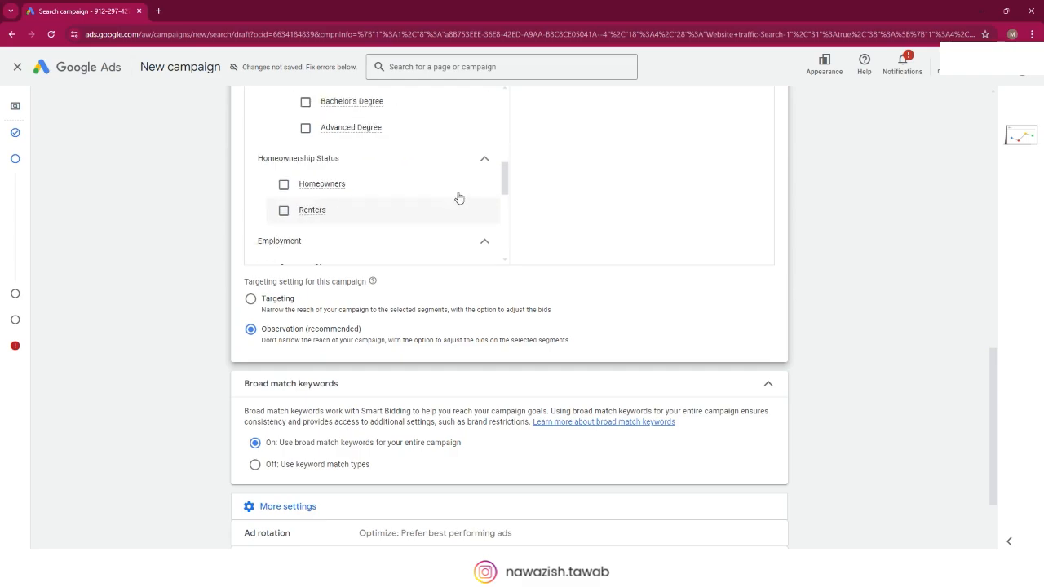
{"action": "scroll", "coordinate": [439, 215], "scroll_direction": "up", "scroll_amount": 6}
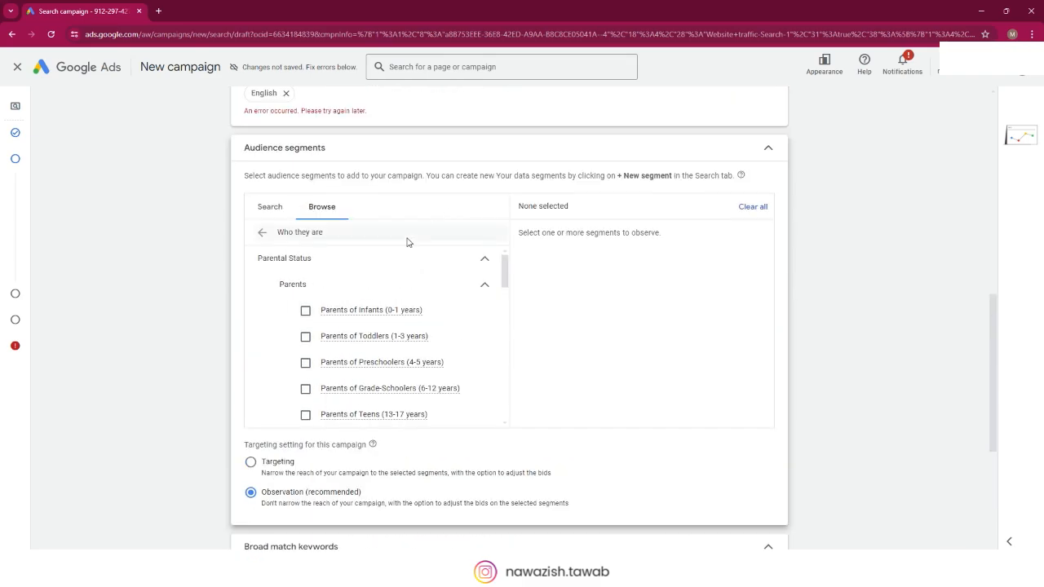
{"action": "left_click", "coordinate": [262, 234]}
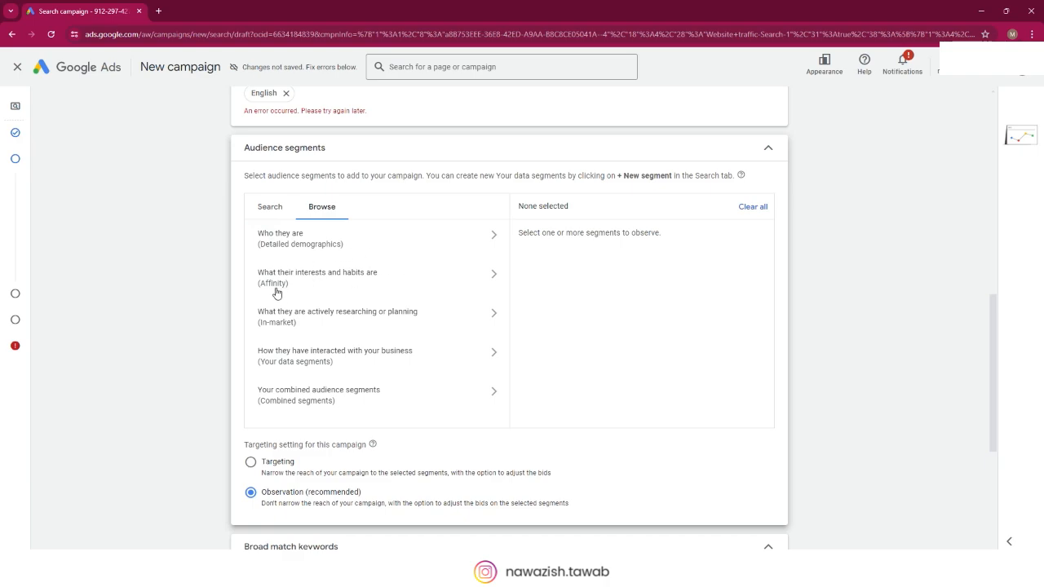
Step: Open the affinity segments for interests and habits and expand Banking & Finance to examine its segments
{"action": "left_click", "coordinate": [412, 282]}
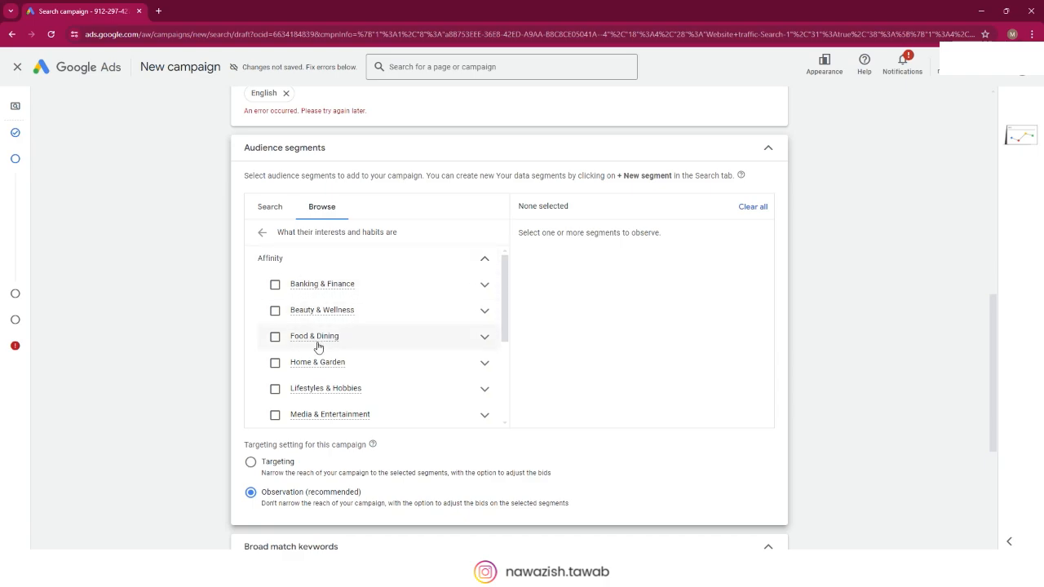
{"action": "left_click", "coordinate": [484, 288]}
{"action": "left_click", "coordinate": [484, 286]}
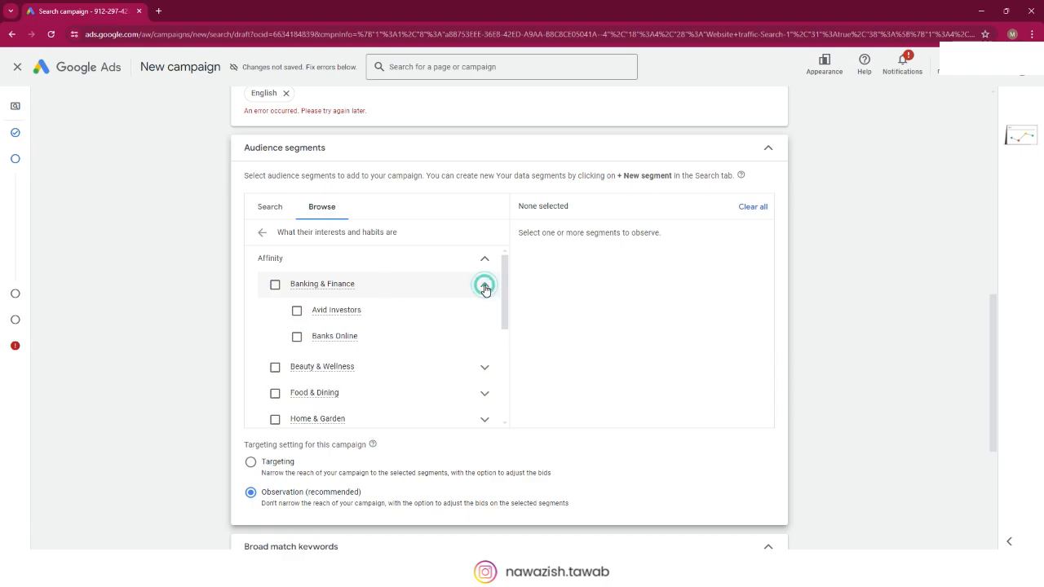
Step: Try selecting the Beauty & Wellness affinity segment while examining its subsegments, and clear the selection
{"action": "left_click", "coordinate": [402, 371]}
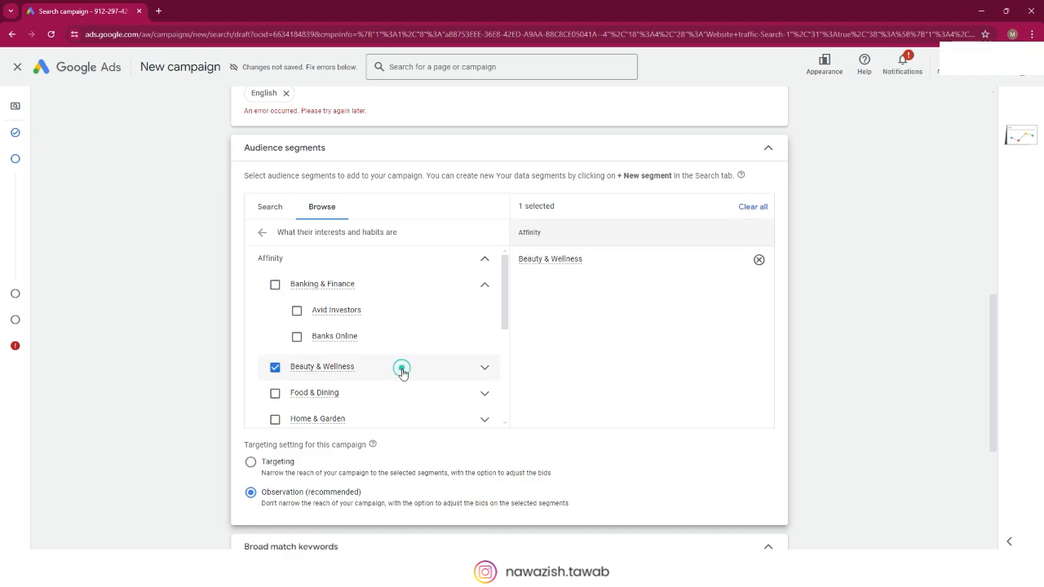
{"action": "left_click", "coordinate": [274, 368]}
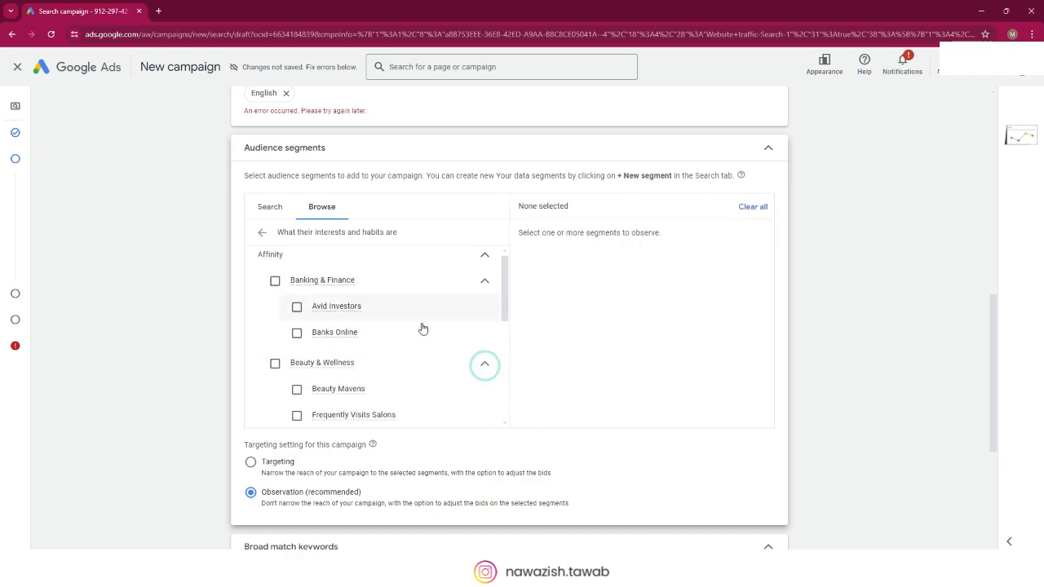
{"action": "scroll", "coordinate": [422, 326], "scroll_direction": "down", "scroll_amount": 1}
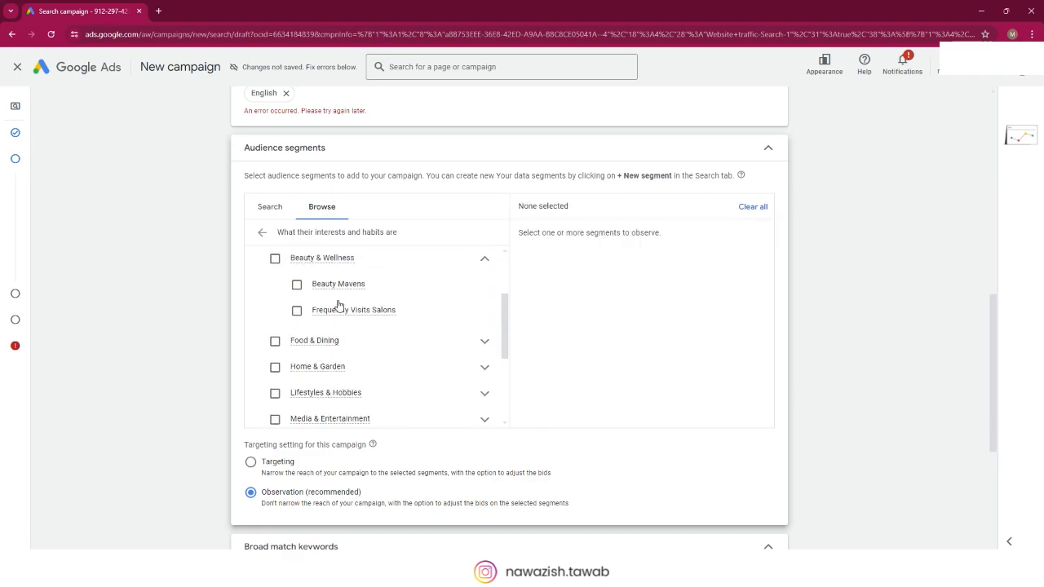
{"action": "left_click", "coordinate": [275, 259]}
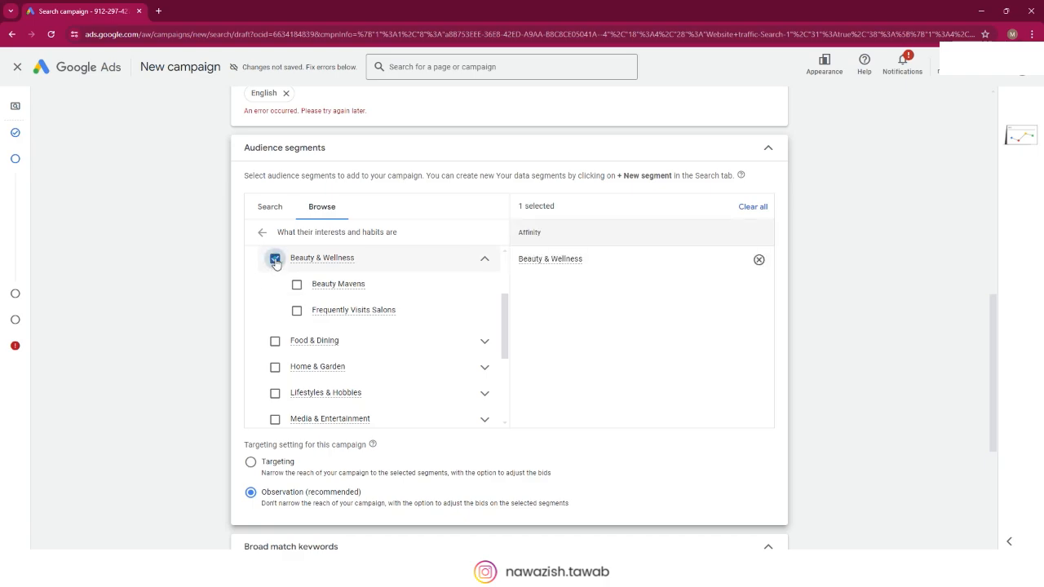
{"action": "left_click", "coordinate": [275, 261]}
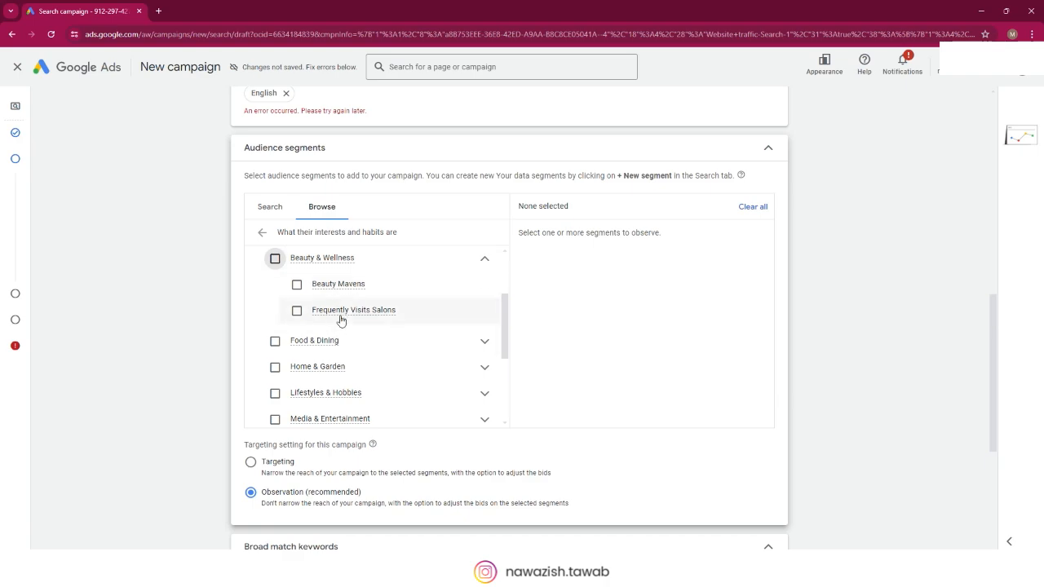
Step: Expand the Home & Garden affinity group to examine its segments
{"action": "mouse_move", "coordinate": [334, 319]}
{"action": "scroll", "coordinate": [422, 304], "scroll_direction": "down", "scroll_amount": 1}
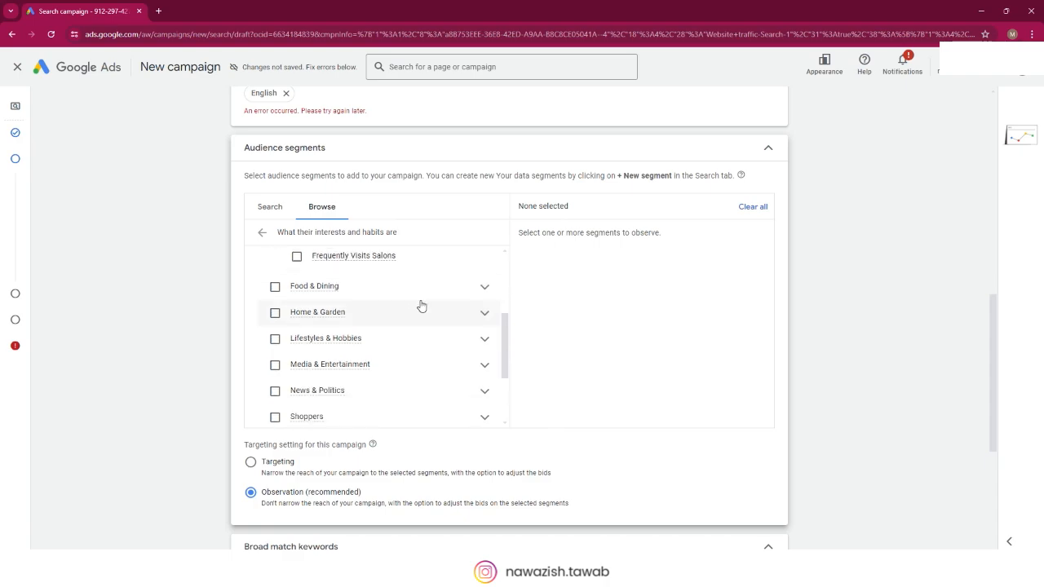
{"action": "left_click", "coordinate": [485, 314]}
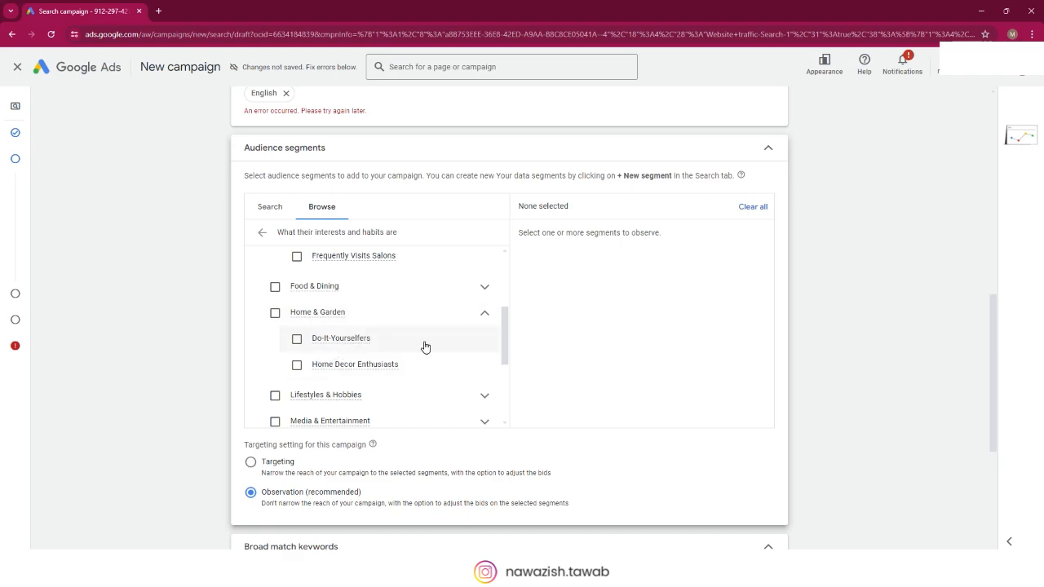
Step: Expand the Lifestyles & Hobbies affinity group and look through its segments, leaving the group unselected
{"action": "scroll", "coordinate": [425, 347], "scroll_direction": "down", "scroll_amount": 1}
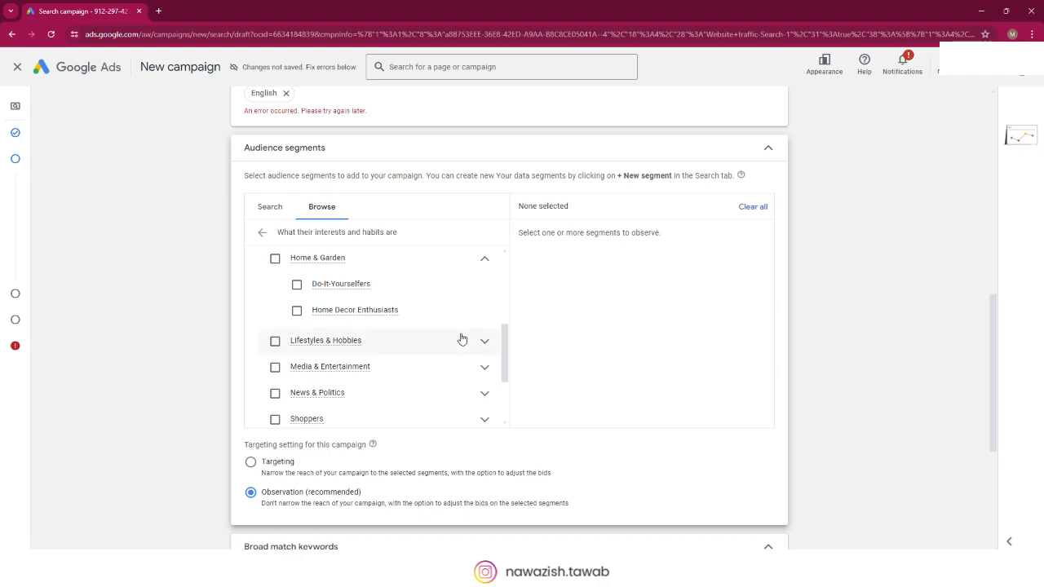
{"action": "left_click", "coordinate": [464, 349]}
{"action": "left_click", "coordinate": [380, 346]}
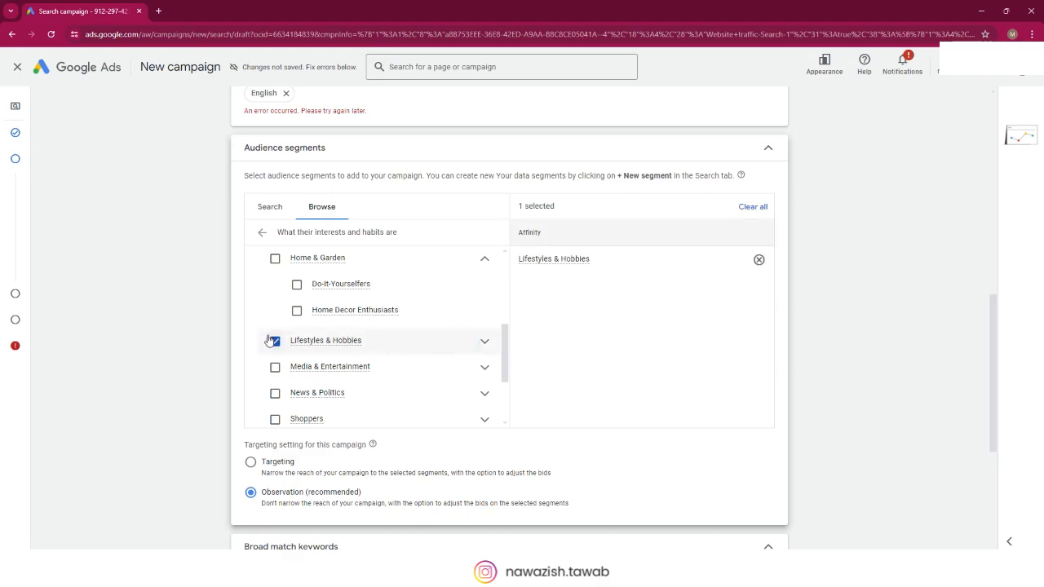
{"action": "left_click", "coordinate": [485, 342]}
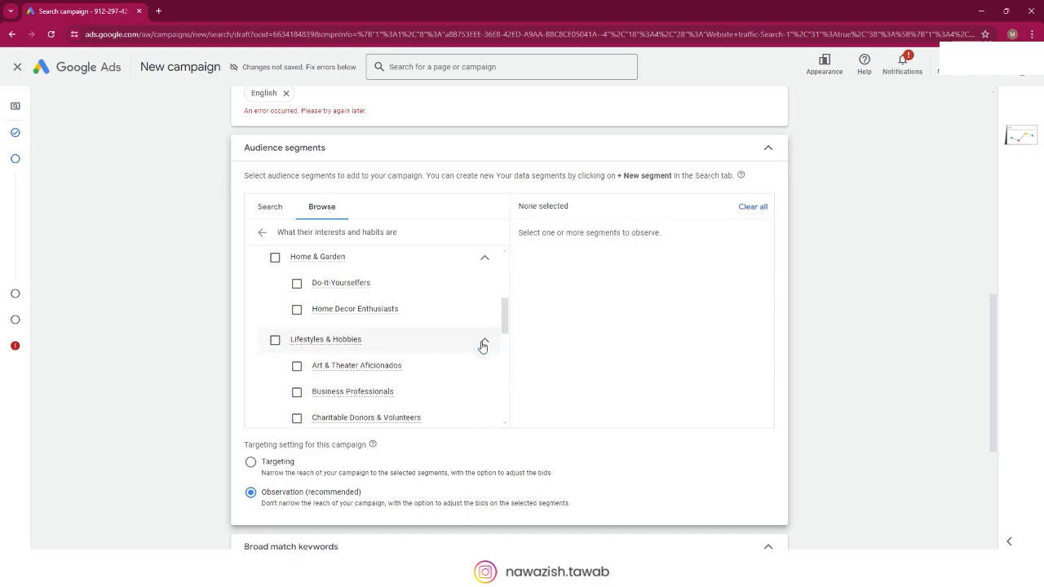
{"action": "scroll", "coordinate": [420, 351], "scroll_direction": "down", "scroll_amount": 1}
{"action": "scroll", "coordinate": [421, 350], "scroll_direction": "down", "scroll_amount": 2}
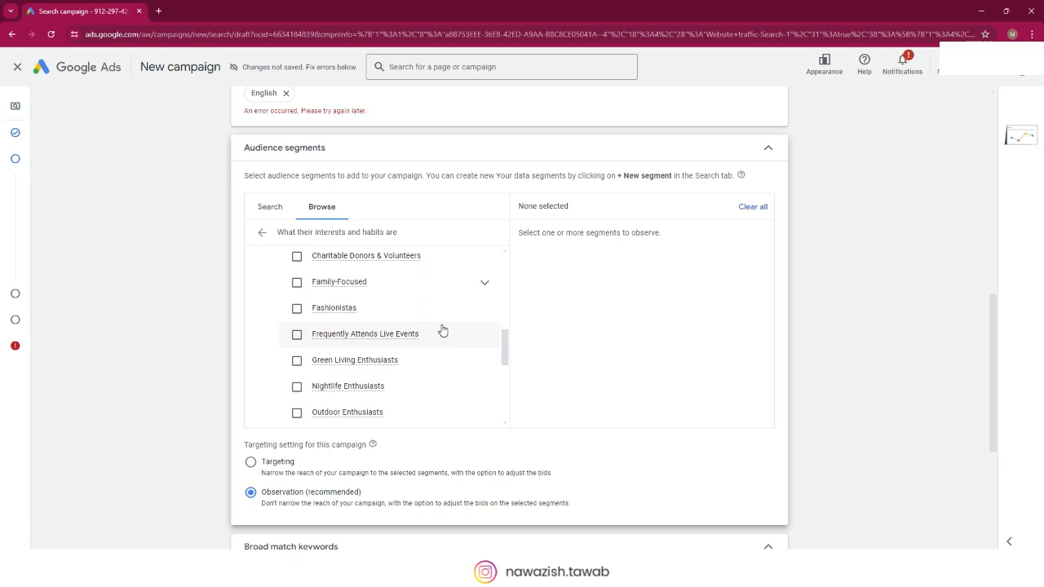
{"action": "scroll", "coordinate": [466, 323], "scroll_direction": "down", "scroll_amount": 1}
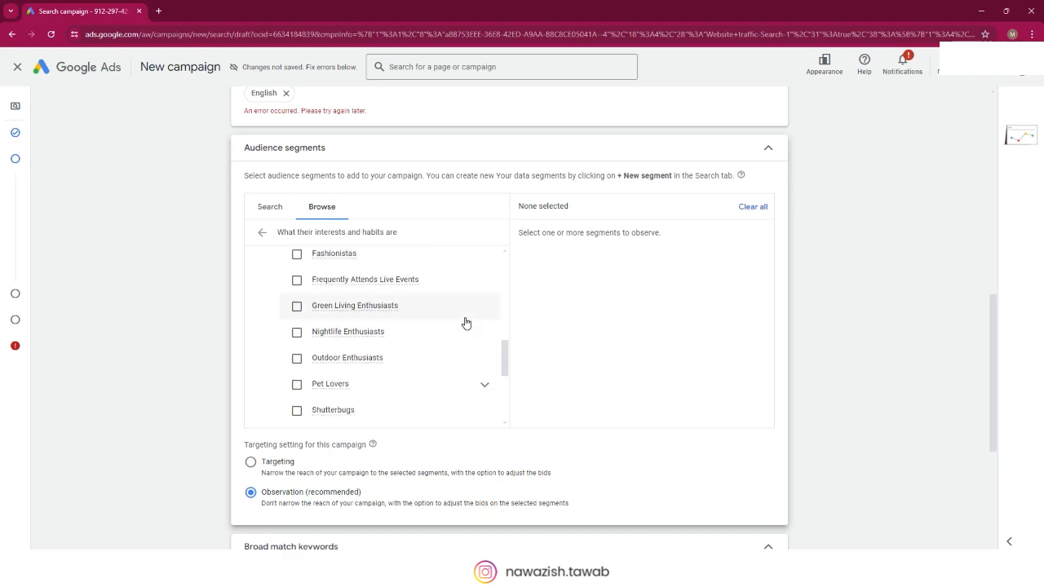
{"action": "scroll", "coordinate": [466, 324], "scroll_direction": "down", "scroll_amount": 2}
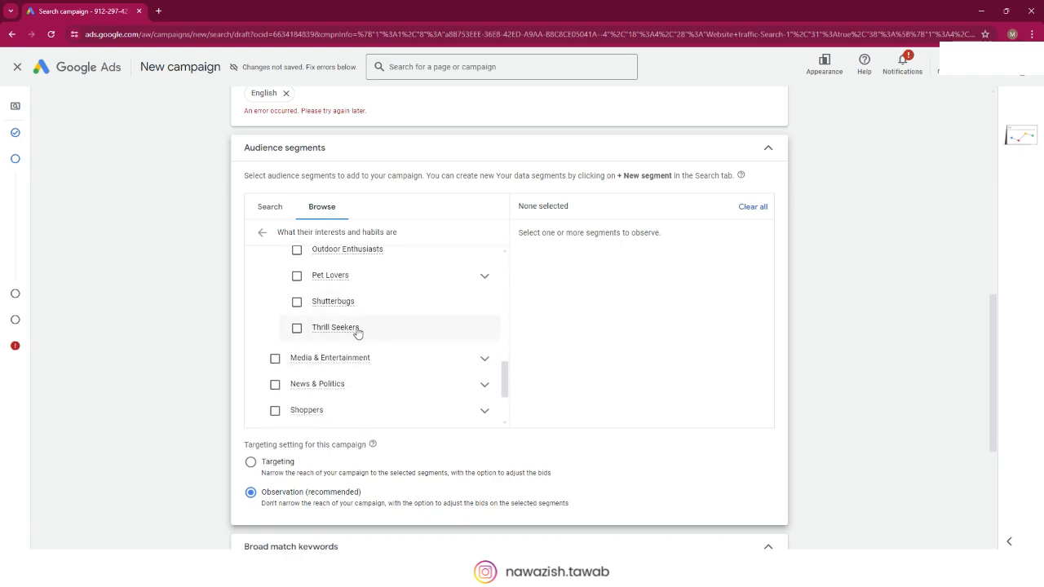
Step: Expand Media & Entertainment, look through its segments and the remaining affinity groups, and return to the audience categories
{"action": "left_click", "coordinate": [485, 360]}
{"action": "scroll", "coordinate": [465, 359], "scroll_direction": "down", "scroll_amount": 1}
{"action": "scroll", "coordinate": [432, 332], "scroll_direction": "down", "scroll_amount": 5}
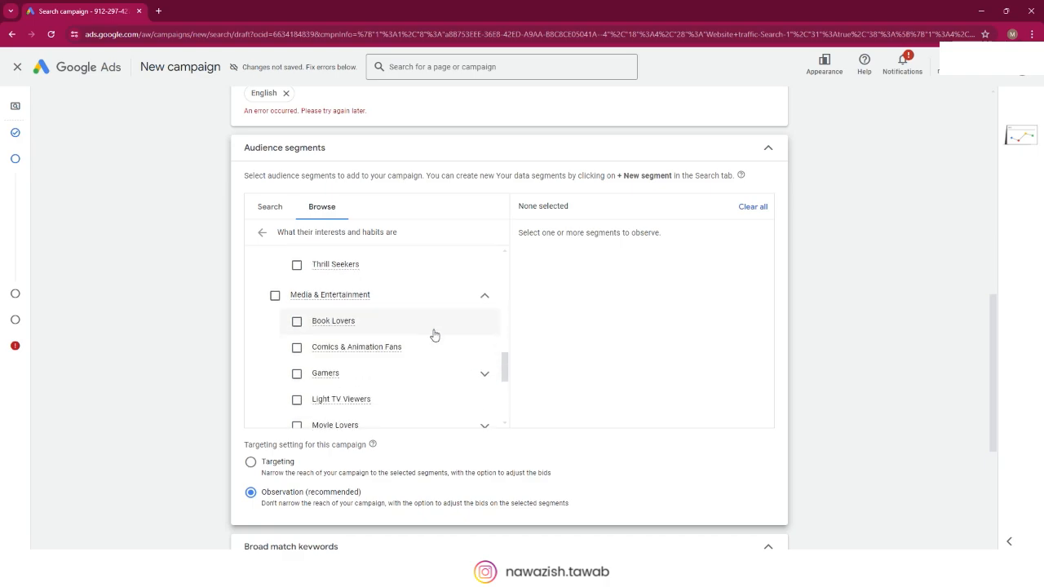
{"action": "scroll", "coordinate": [432, 333], "scroll_direction": "down", "scroll_amount": 2}
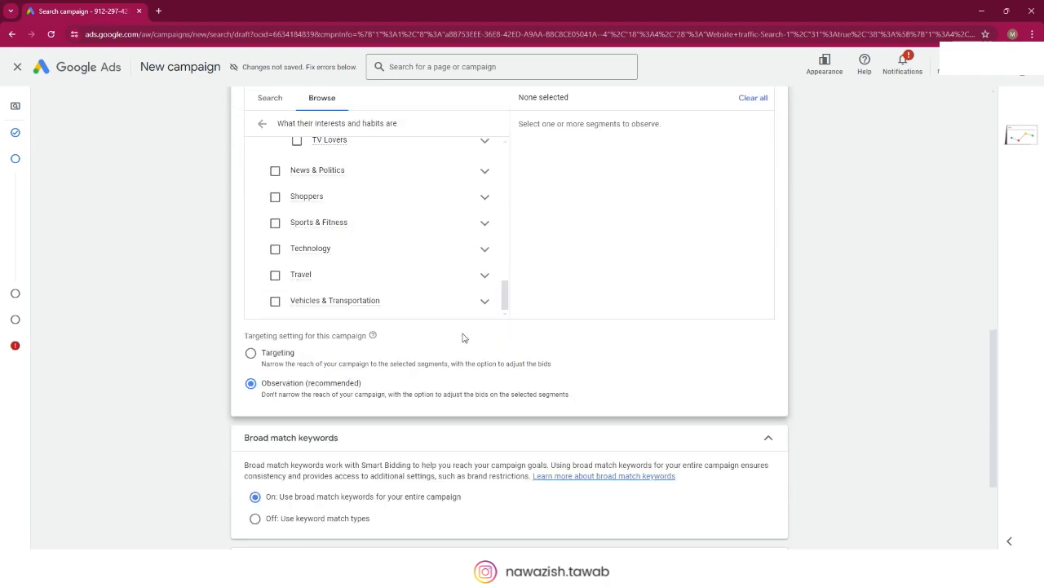
{"action": "scroll", "coordinate": [448, 281], "scroll_direction": "up", "scroll_amount": 3}
{"action": "scroll", "coordinate": [448, 281], "scroll_direction": "up", "scroll_amount": 5}
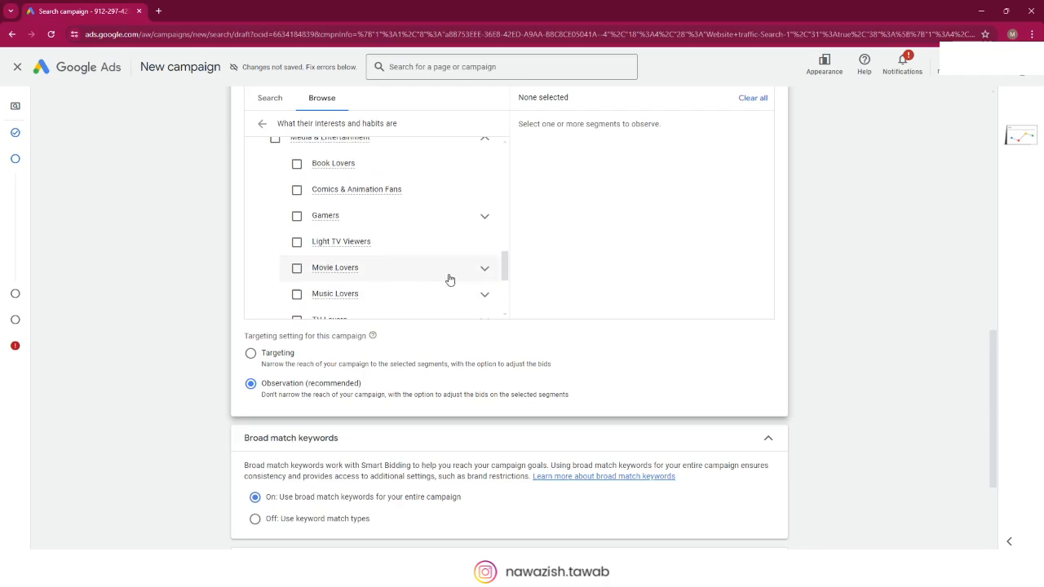
{"action": "scroll", "coordinate": [459, 275], "scroll_direction": "up", "scroll_amount": 8}
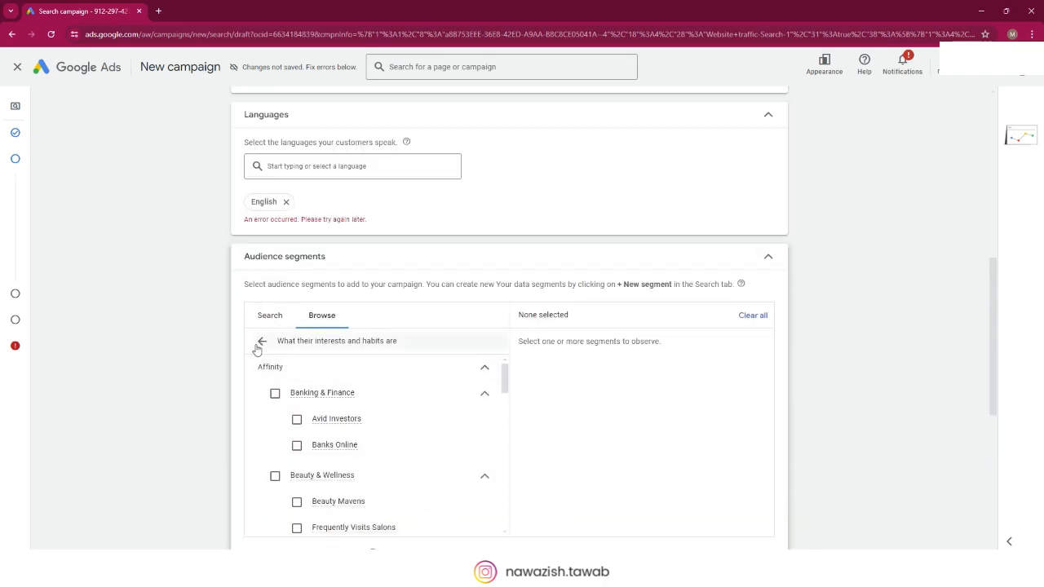
{"action": "left_click", "coordinate": [262, 341]}
Step: Open the in-market segments and expand Apparel & Accessories to look through its product segments
{"action": "scroll", "coordinate": [415, 374], "scroll_direction": "down", "scroll_amount": 2}
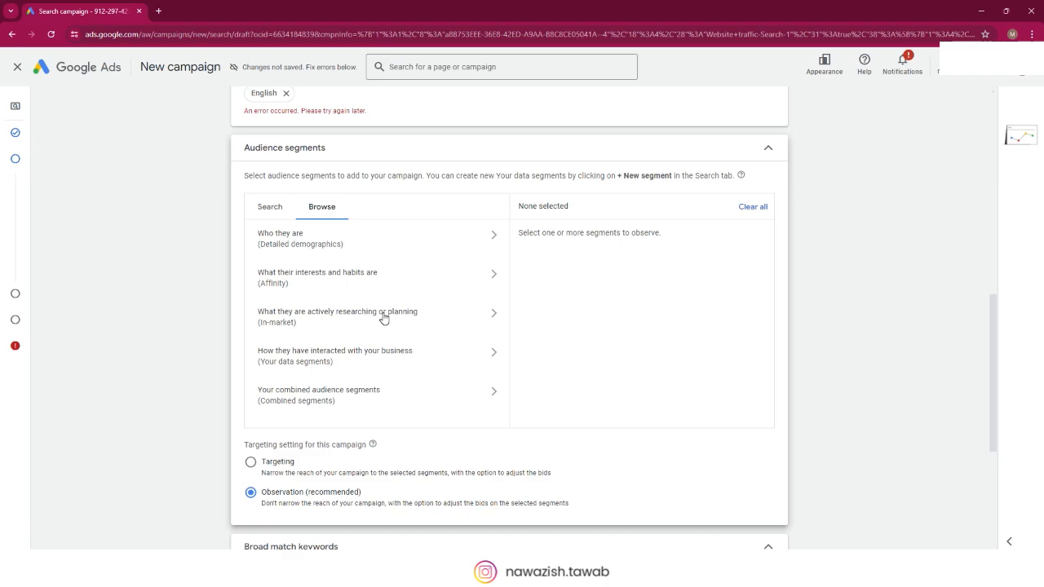
{"action": "left_click", "coordinate": [493, 315]}
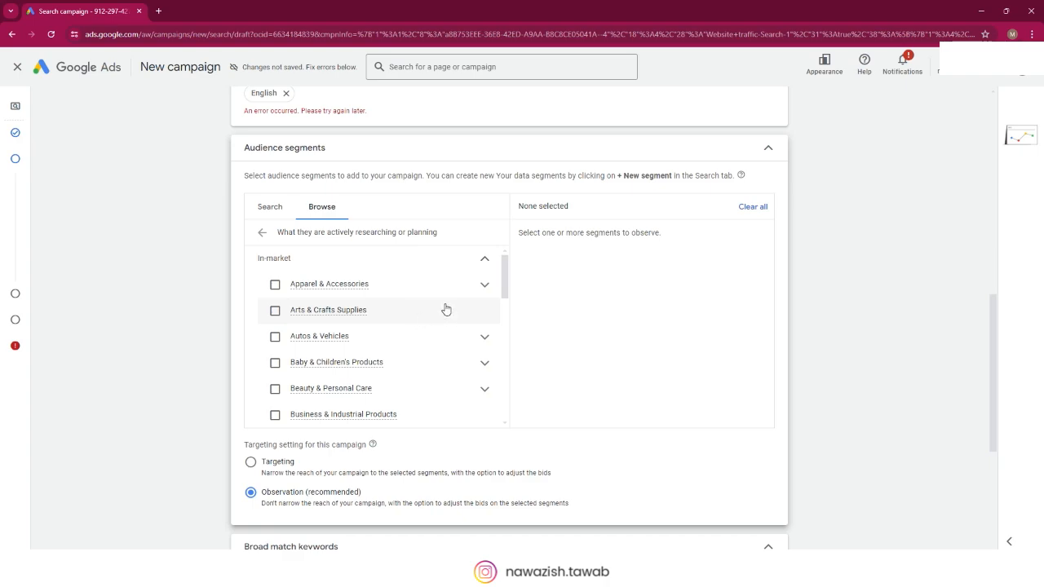
{"action": "left_click", "coordinate": [485, 288]}
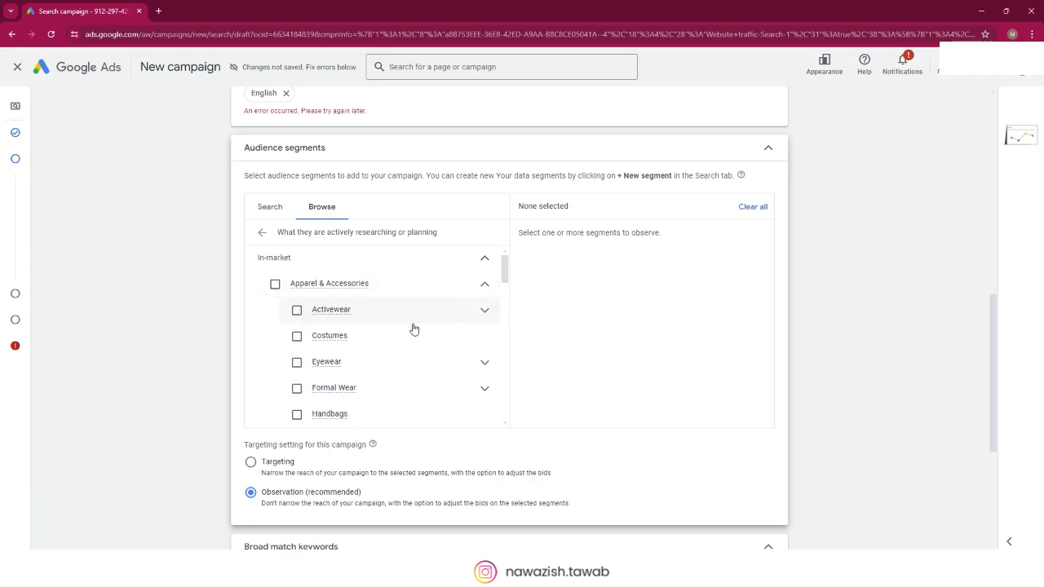
{"action": "scroll", "coordinate": [414, 329], "scroll_direction": "down", "scroll_amount": 1}
{"action": "scroll", "coordinate": [412, 331], "scroll_direction": "down", "scroll_amount": 5}
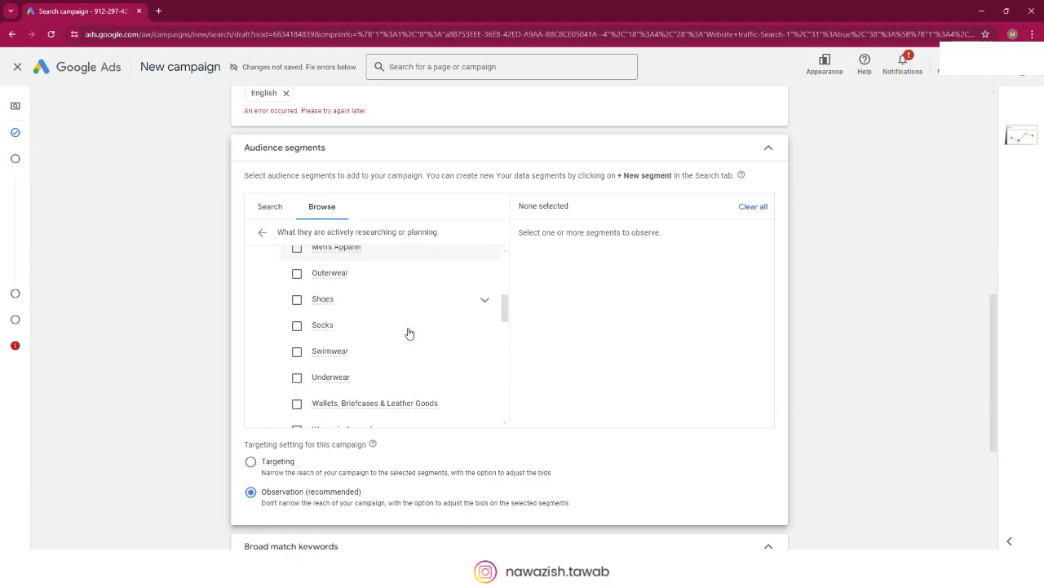
{"action": "scroll", "coordinate": [408, 333], "scroll_direction": "down", "scroll_amount": 1}
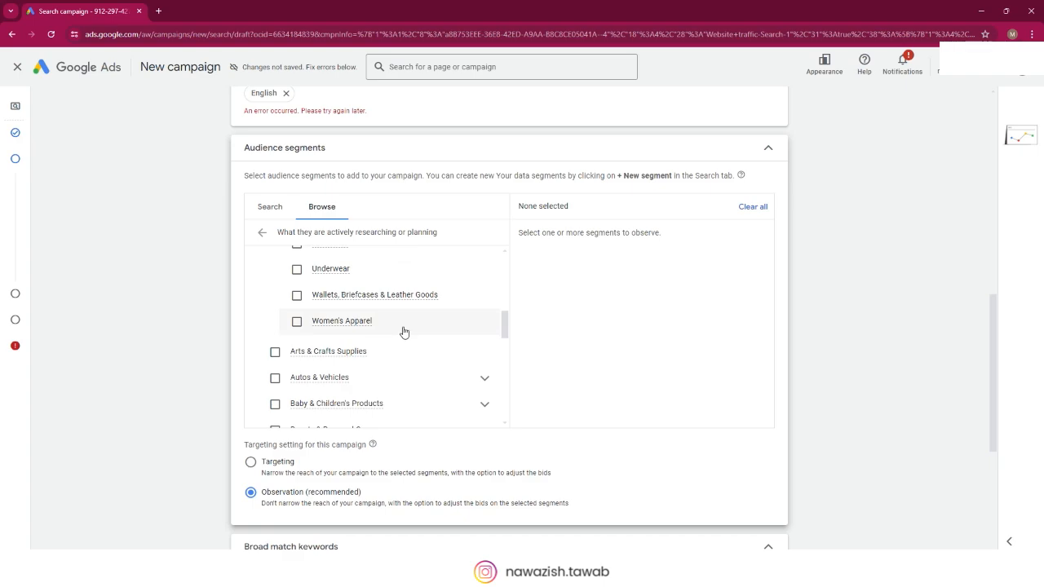
Step: Look through the other in-market groups from Arts & Crafts Supplies to Seasonal Shopping
{"action": "scroll", "coordinate": [410, 329], "scroll_direction": "down", "scroll_amount": 1}
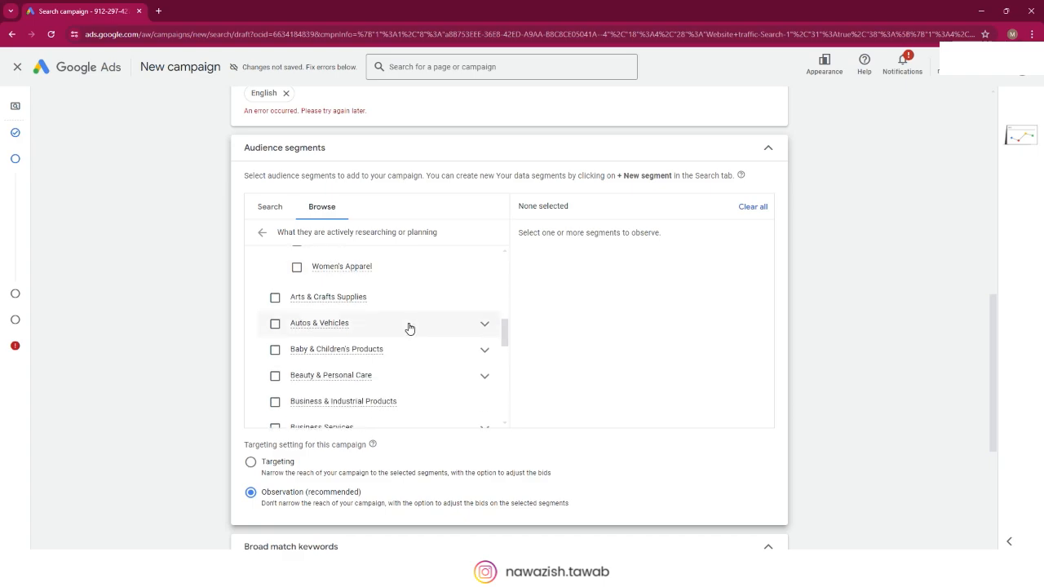
{"action": "scroll", "coordinate": [408, 333], "scroll_direction": "down", "scroll_amount": 2}
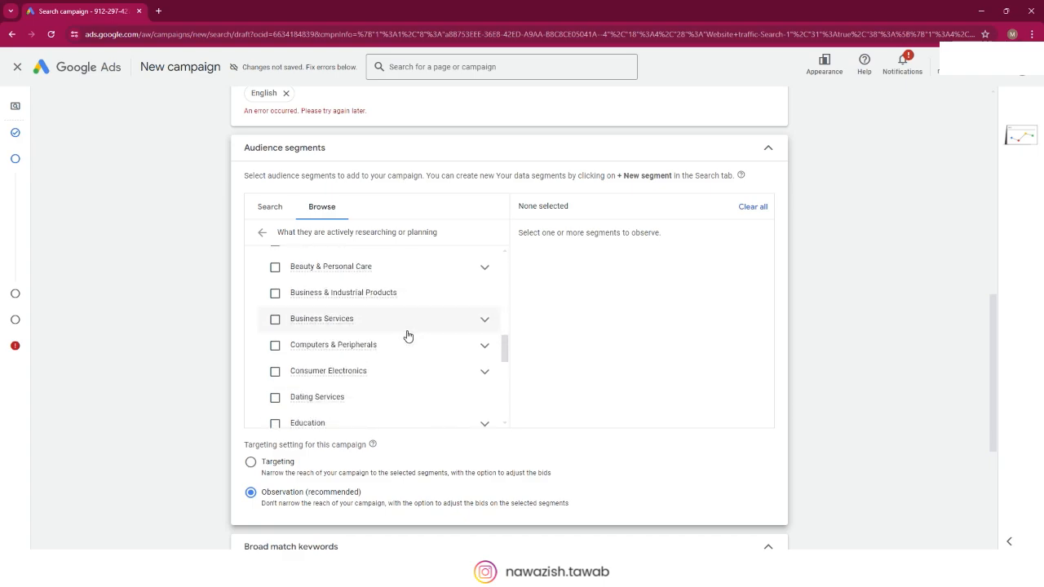
{"action": "scroll", "coordinate": [411, 334], "scroll_direction": "down", "scroll_amount": 3}
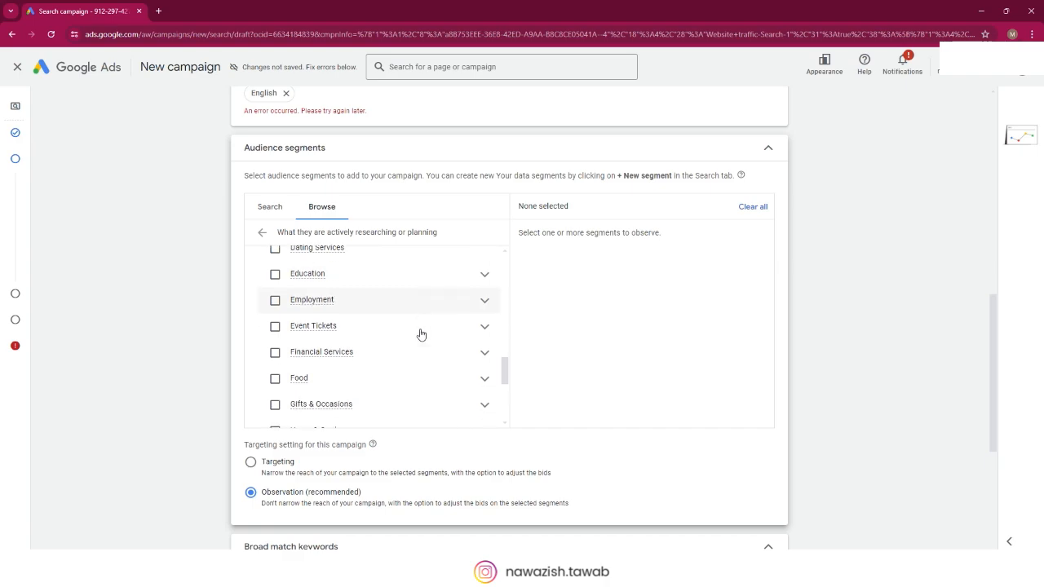
{"action": "scroll", "coordinate": [421, 334], "scroll_direction": "down", "scroll_amount": 3}
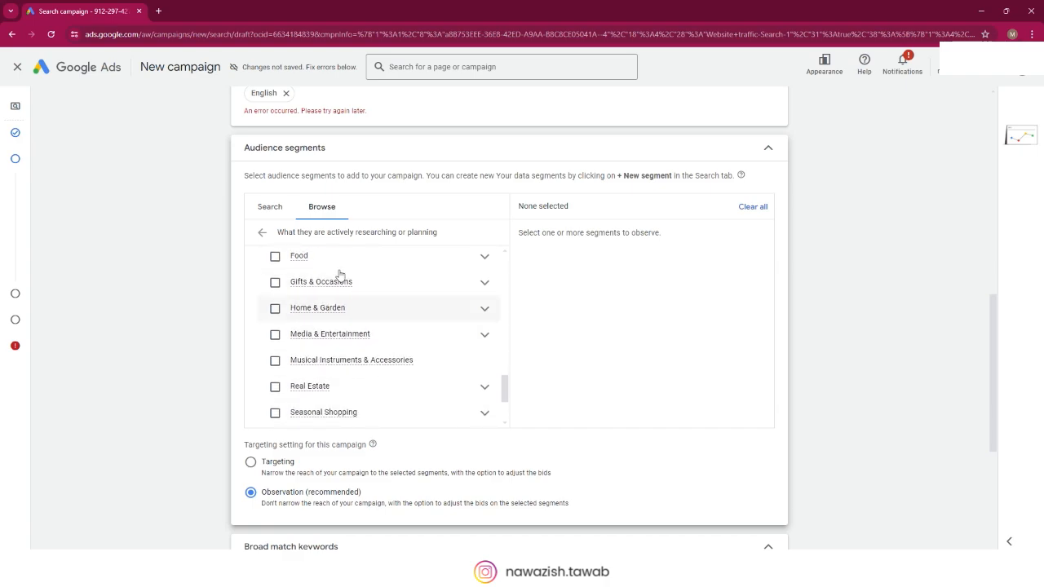
Step: Return to the audience categories and open the combined audience segments
{"action": "left_click", "coordinate": [262, 232]}
{"action": "scroll", "coordinate": [404, 338], "scroll_direction": "down", "scroll_amount": 1}
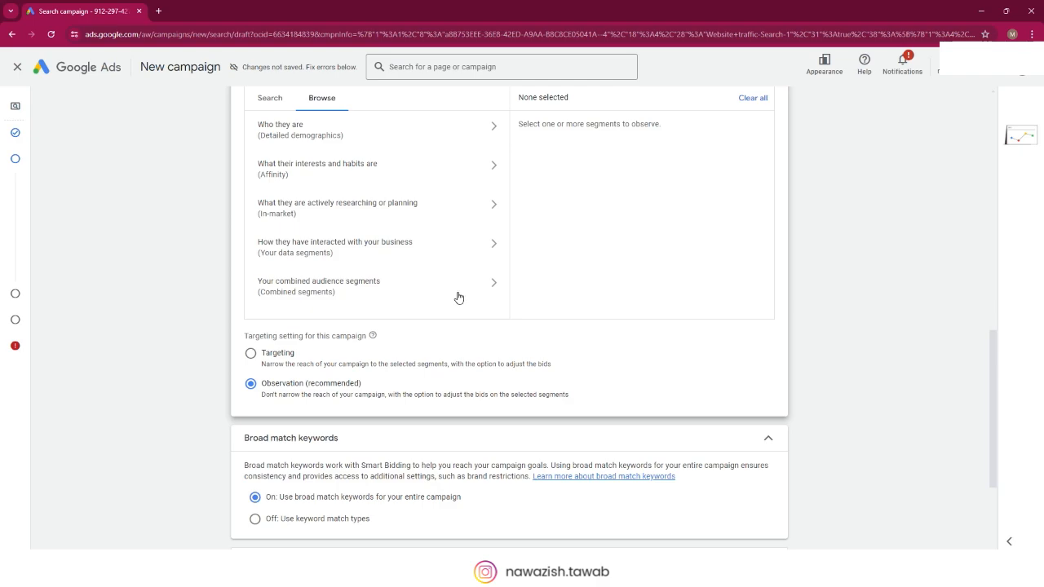
{"action": "left_click", "coordinate": [494, 281]}
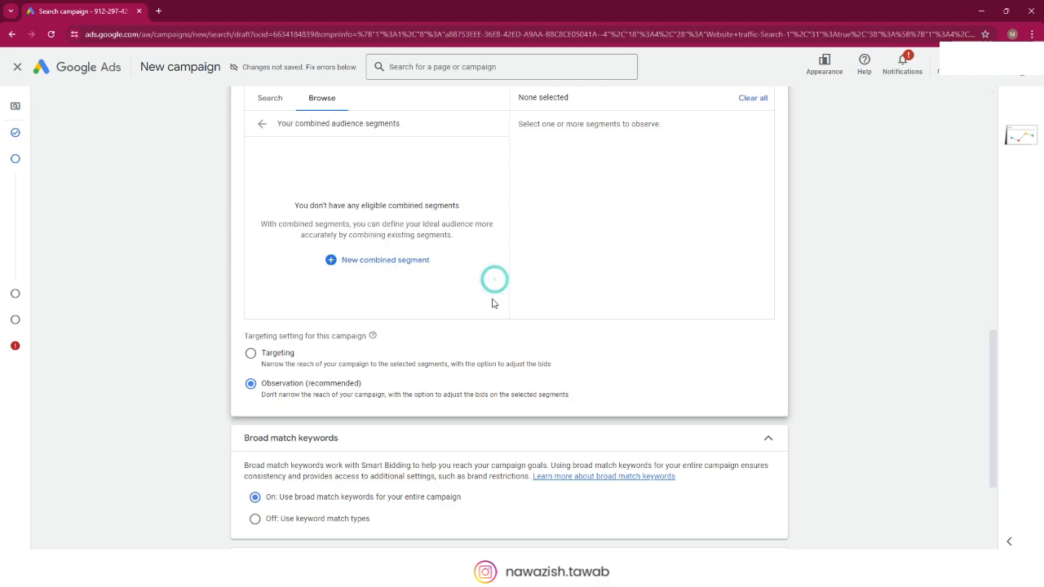
Step: Leave the combined segments and switch the audience segments section from browsing categories to segment search
{"action": "left_click", "coordinate": [262, 123]}
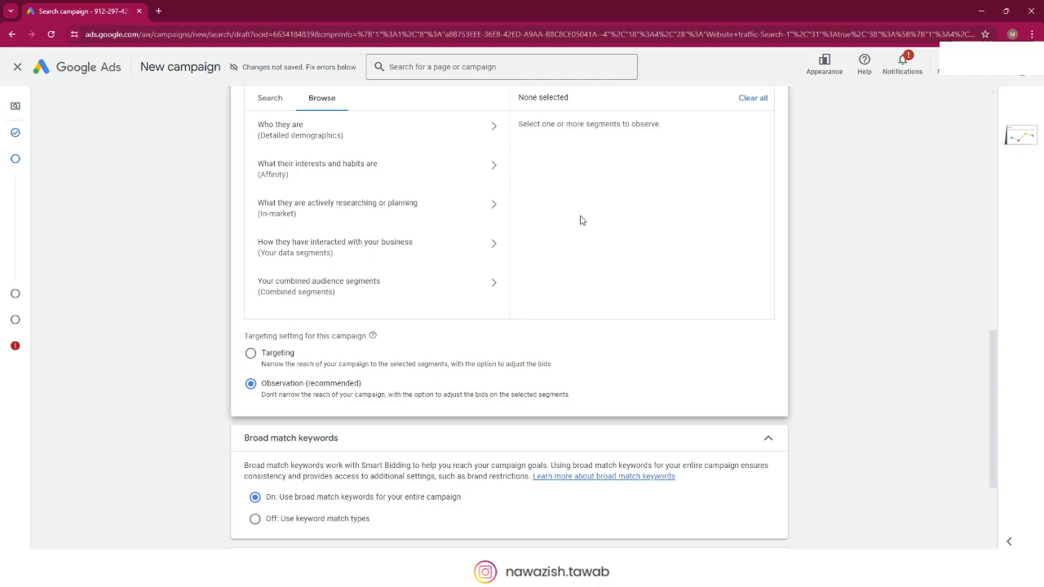
{"action": "scroll", "coordinate": [580, 219], "scroll_direction": "up", "scroll_amount": 1}
{"action": "scroll", "coordinate": [563, 223], "scroll_direction": "up", "scroll_amount": 1}
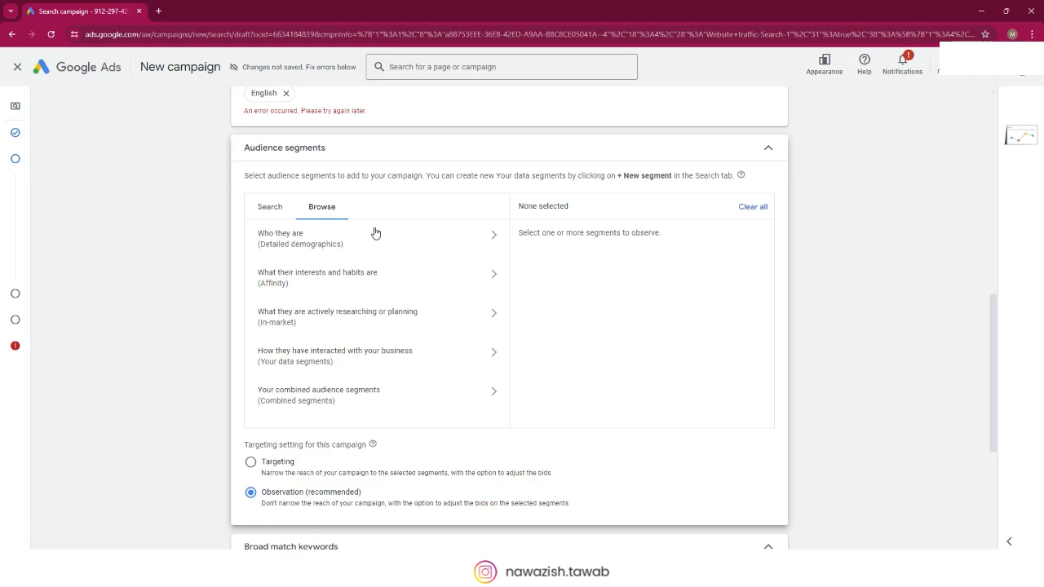
{"action": "left_click", "coordinate": [265, 209]}
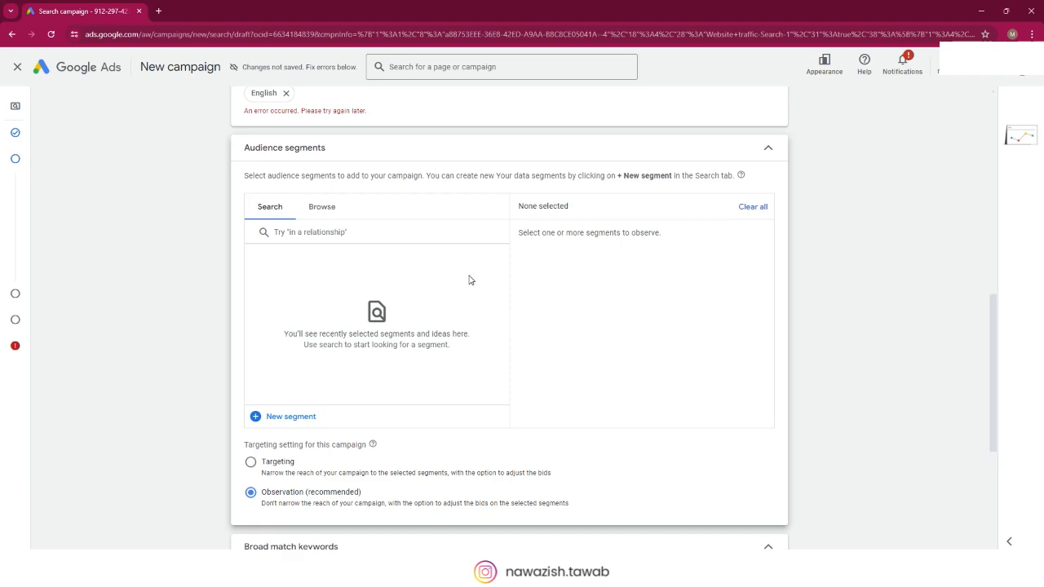
{"action": "scroll", "coordinate": [405, 284], "scroll_direction": "down", "scroll_amount": 1}
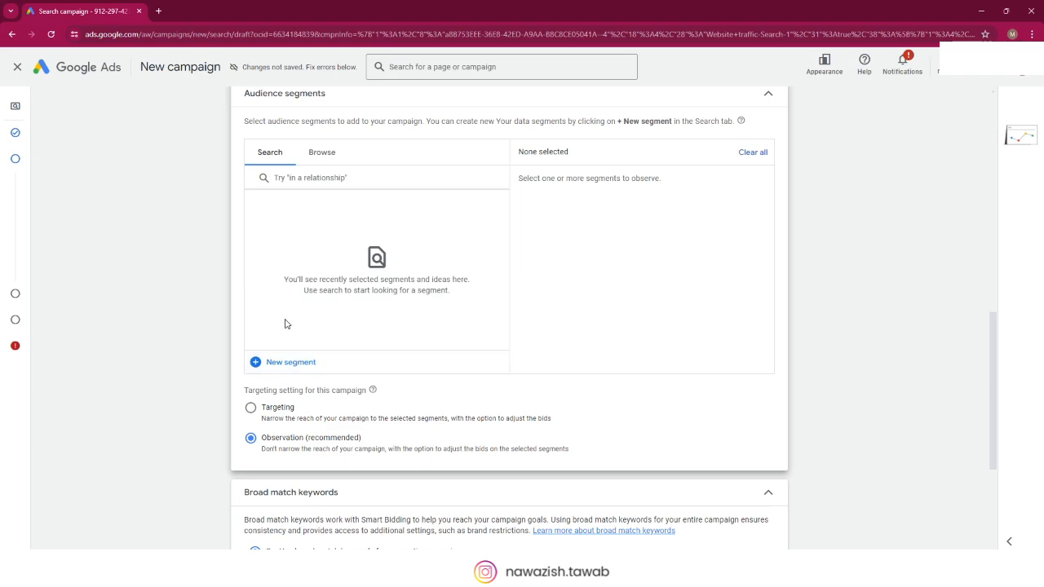
Step: Start a new Customer list segment to examine its data source options, and cancel it
{"action": "left_click", "coordinate": [283, 368]}
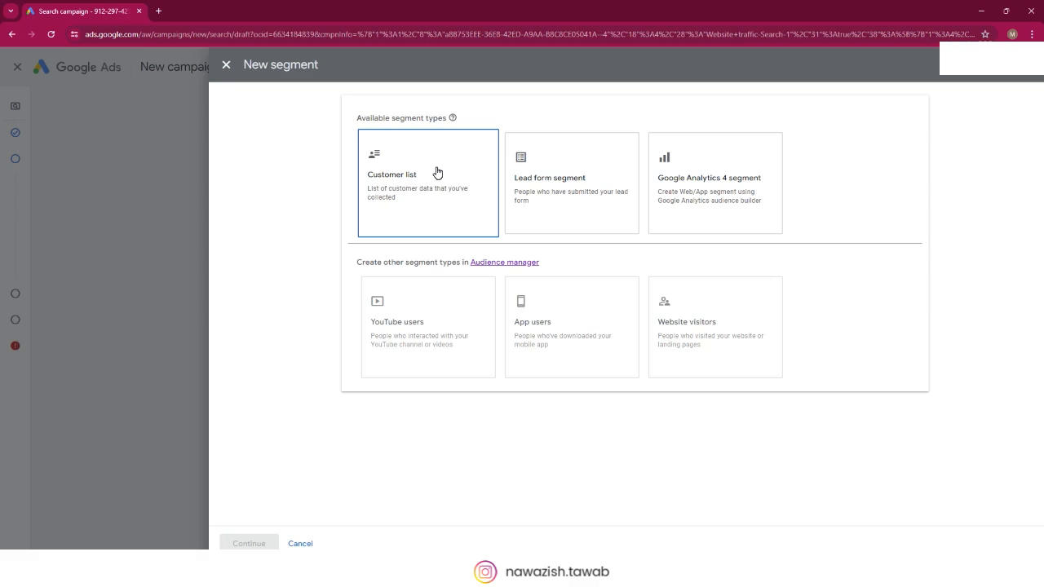
{"action": "left_click", "coordinate": [437, 172]}
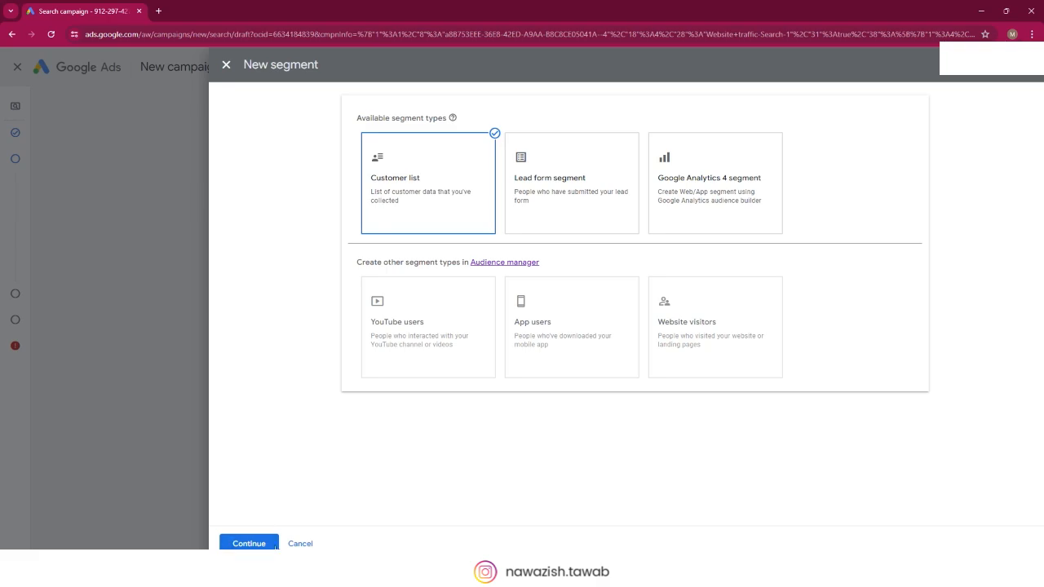
{"action": "left_click", "coordinate": [231, 544]}
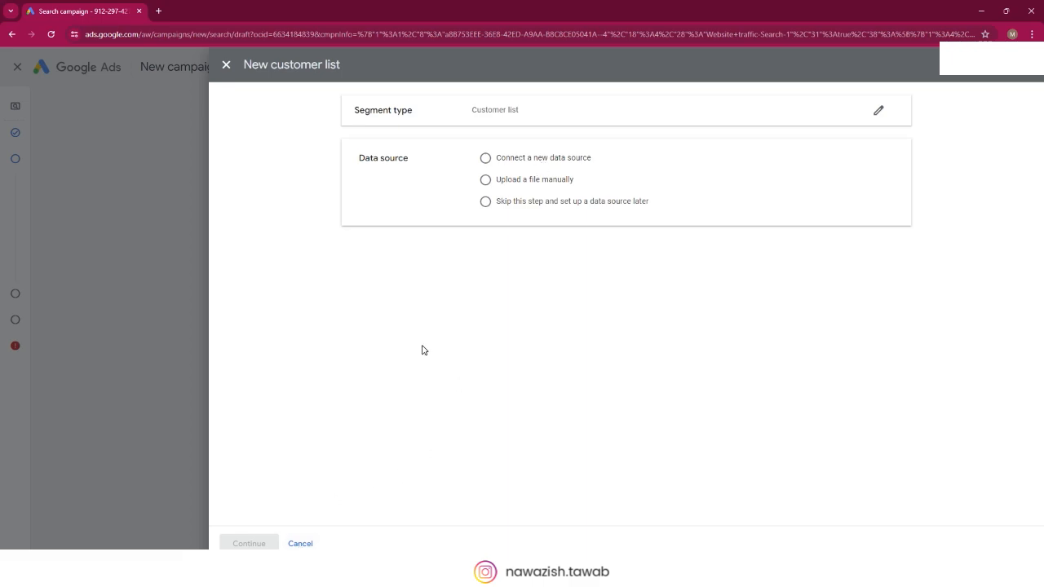
{"action": "left_click", "coordinate": [300, 544]}
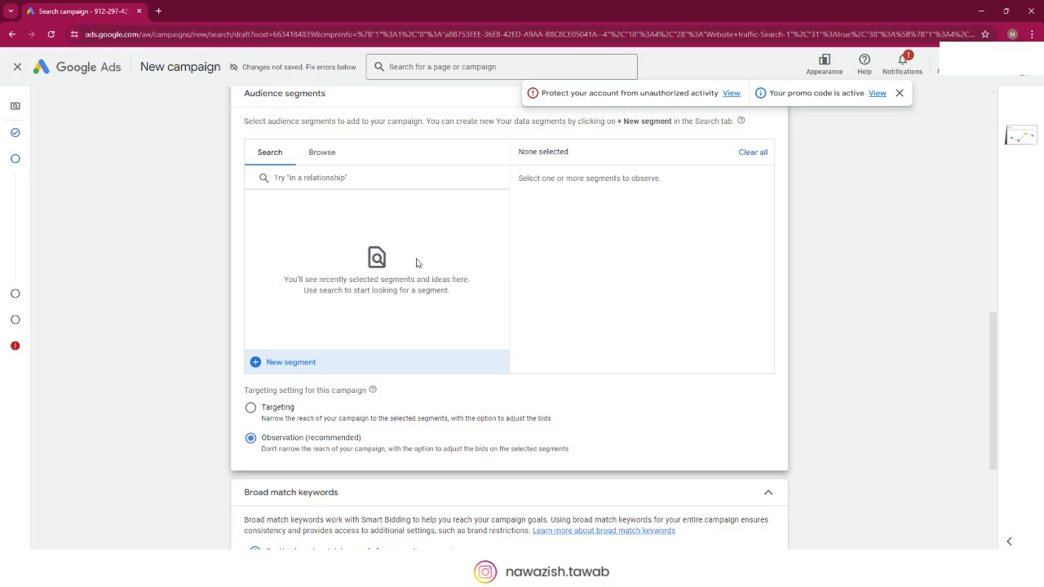
Step: Start a new Lead form segment to examine its name, customer type and lead form settings, and cancel it
{"action": "left_click", "coordinate": [289, 365]}
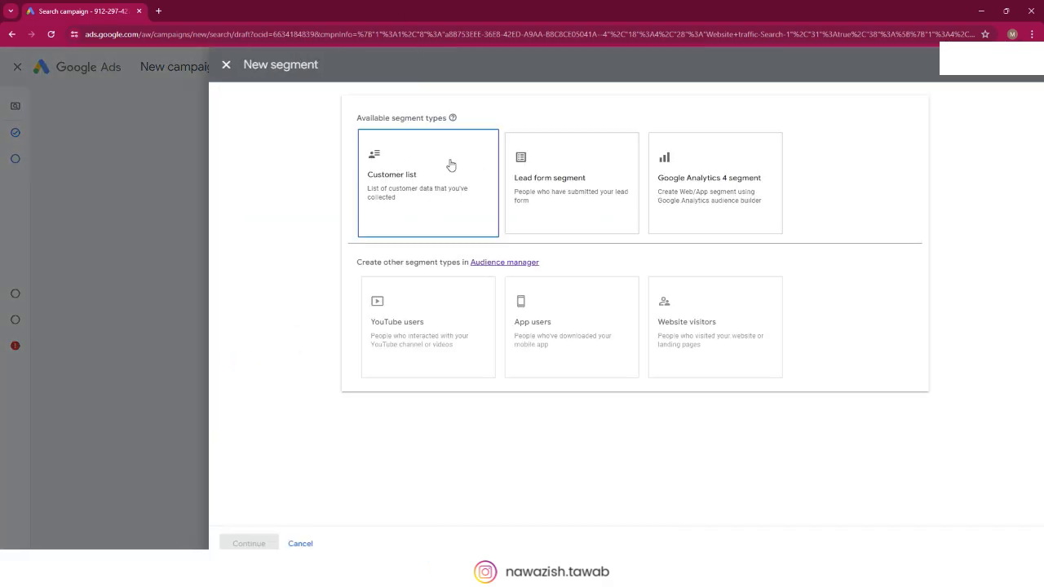
{"action": "left_click", "coordinate": [569, 214]}
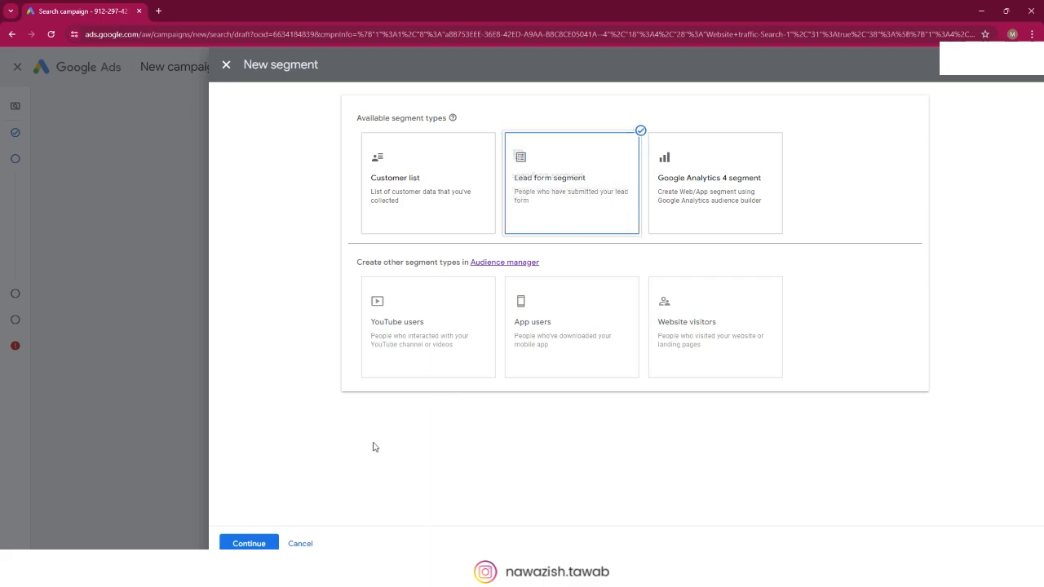
{"action": "left_click", "coordinate": [249, 543]}
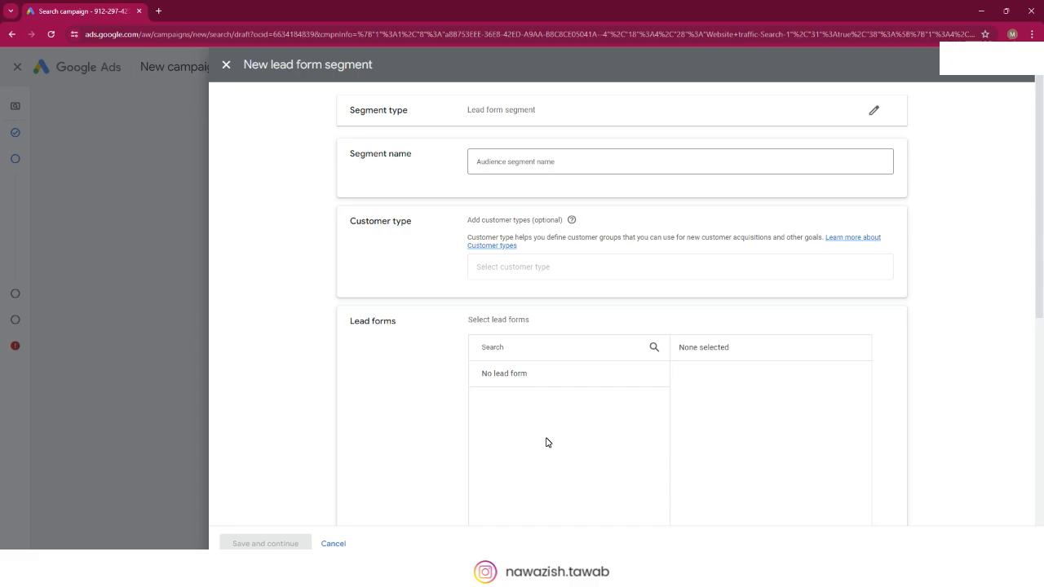
{"action": "left_click", "coordinate": [332, 545]}
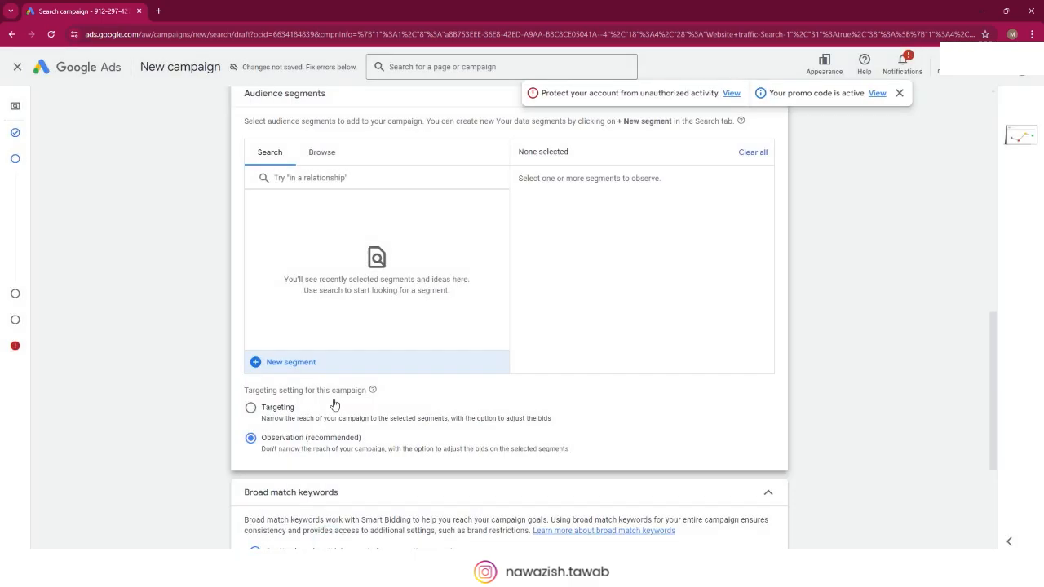
Step: Check the YouTube users and App users types for a new segment, open Audience manager, and hide the account suspension notice
{"action": "left_click", "coordinate": [277, 367]}
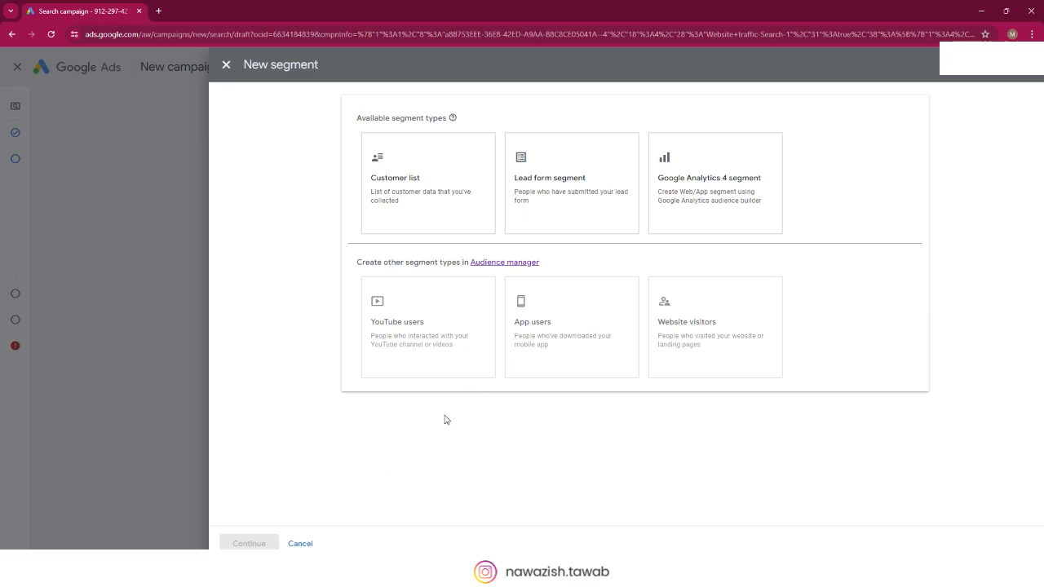
{"action": "mouse_move", "coordinate": [457, 333]}
{"action": "mouse_move", "coordinate": [556, 329]}
{"action": "left_click", "coordinate": [515, 264]}
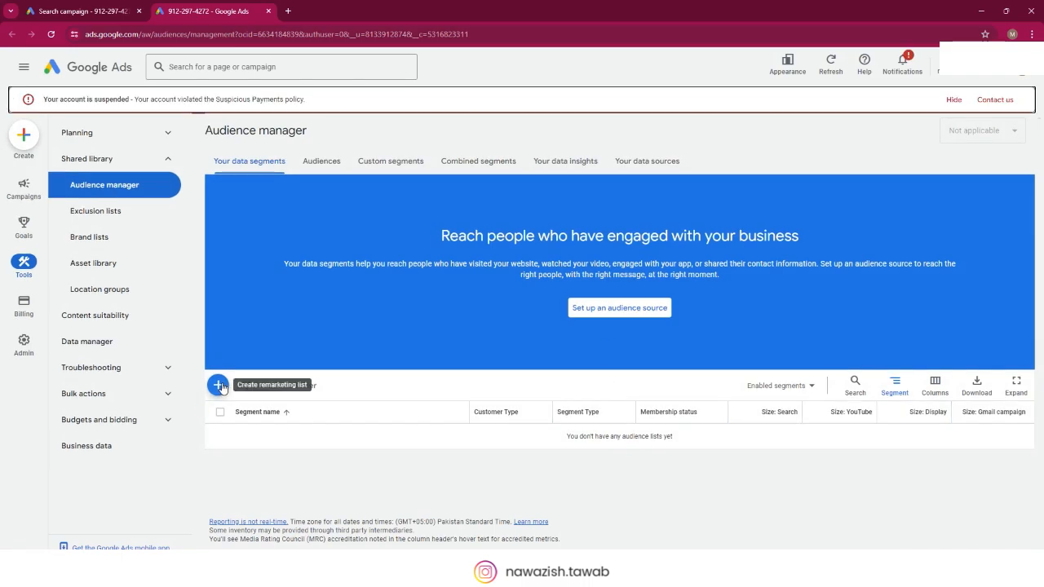
{"action": "left_click", "coordinate": [955, 104]}
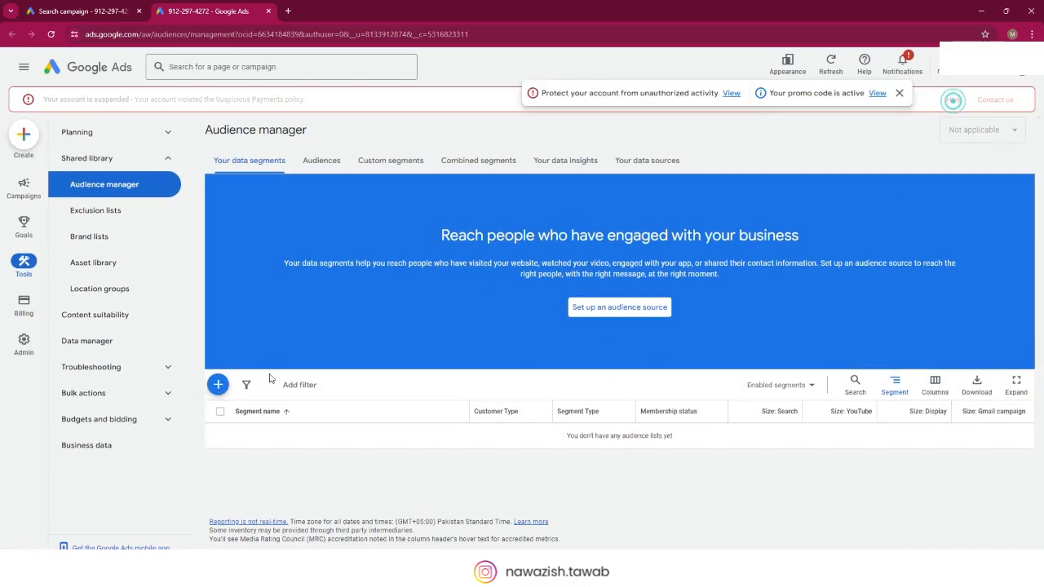
{"action": "left_click", "coordinate": [220, 364]}
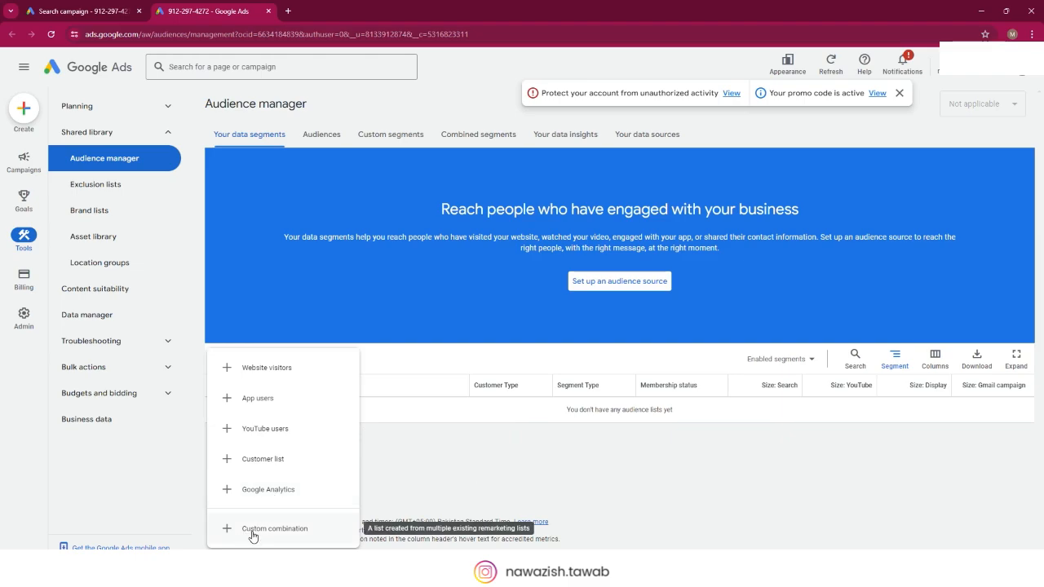
{"action": "left_click", "coordinate": [278, 433]}
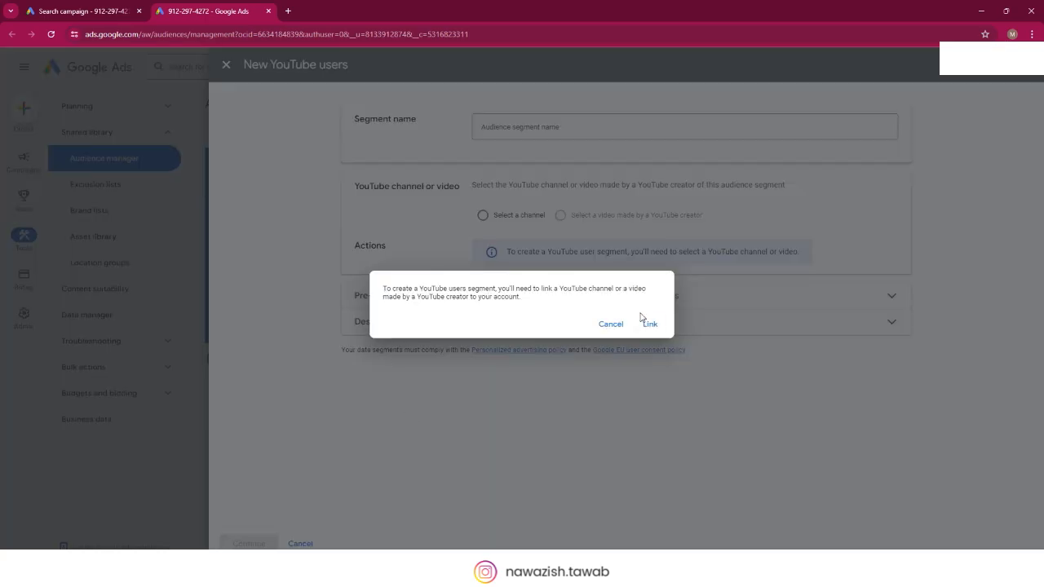
{"action": "left_click", "coordinate": [611, 324]}
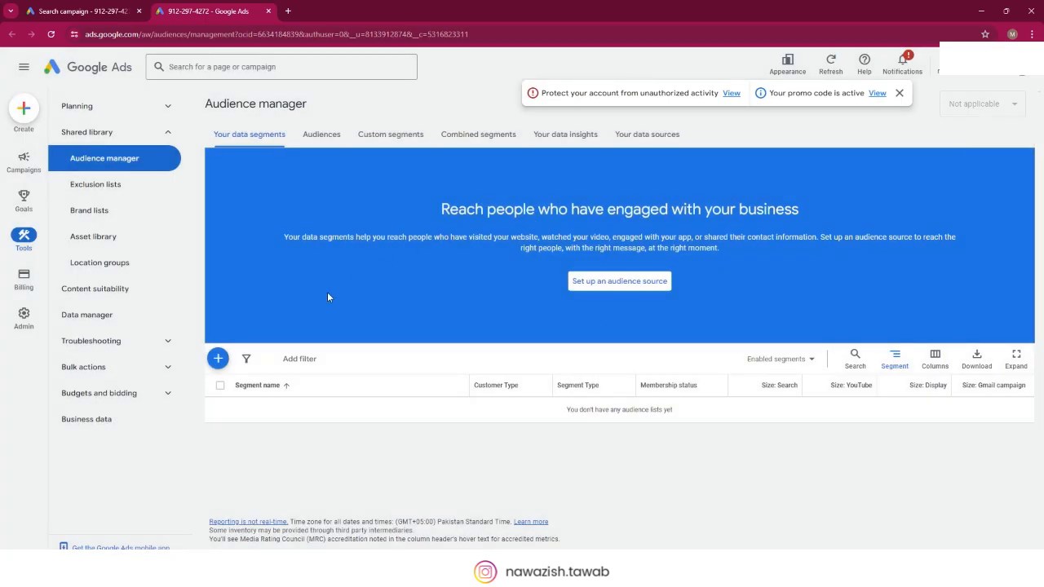
Step: Start a YouTube users segment, follow its prompt to the YouTube channel and video linking page, and go on to Data manager
{"action": "left_click", "coordinate": [218, 358]}
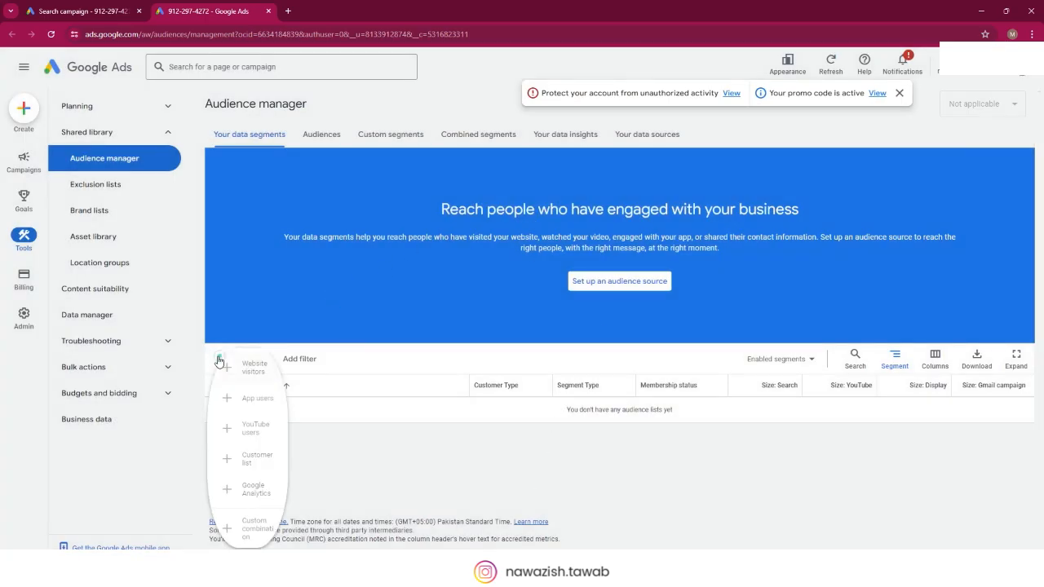
{"action": "left_click", "coordinate": [263, 431]}
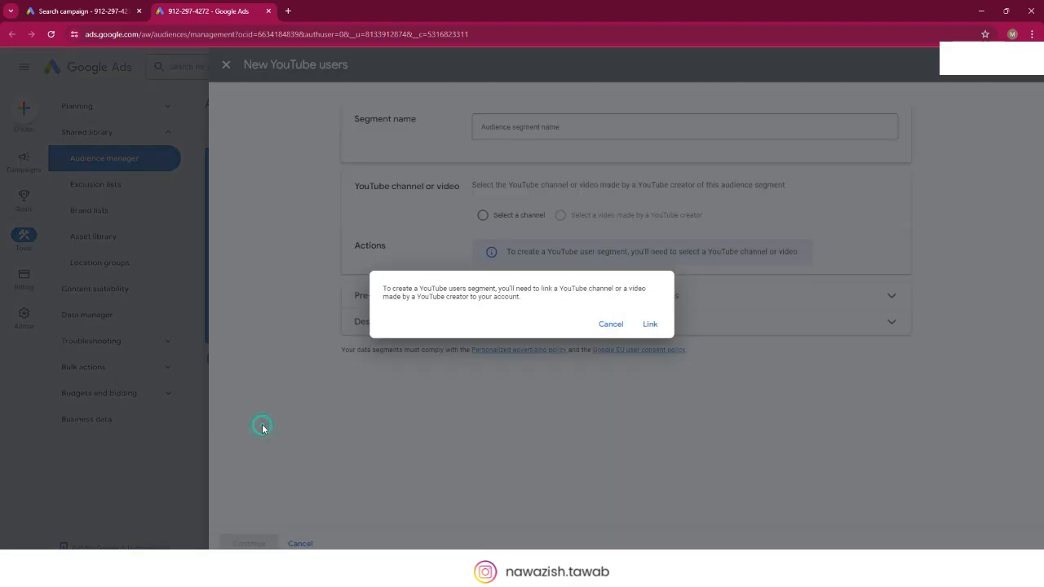
{"action": "left_click", "coordinate": [648, 326]}
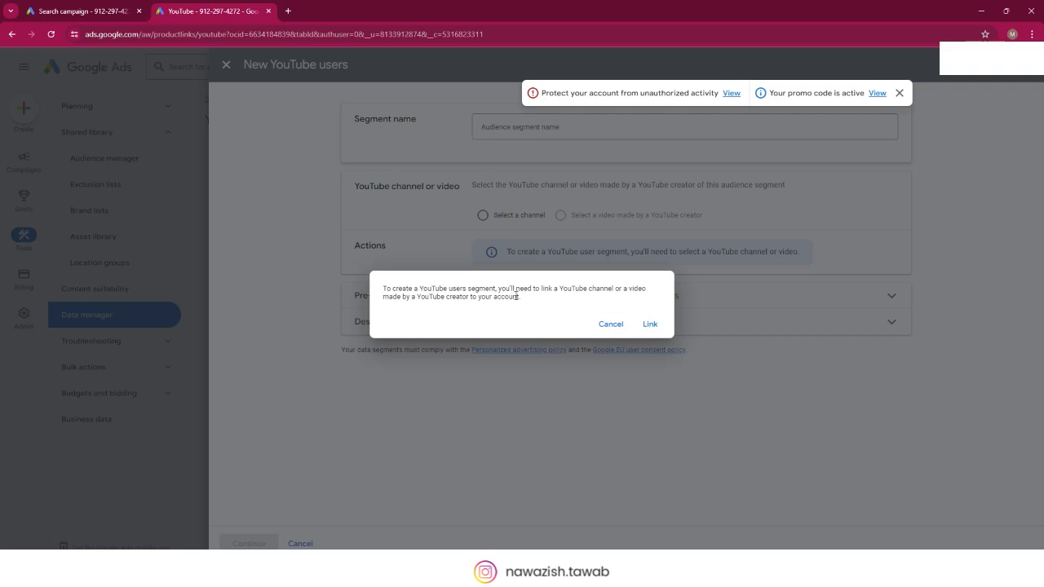
{"action": "left_click_drag", "start_coordinate": [540, 290], "coordinate": [622, 290]}
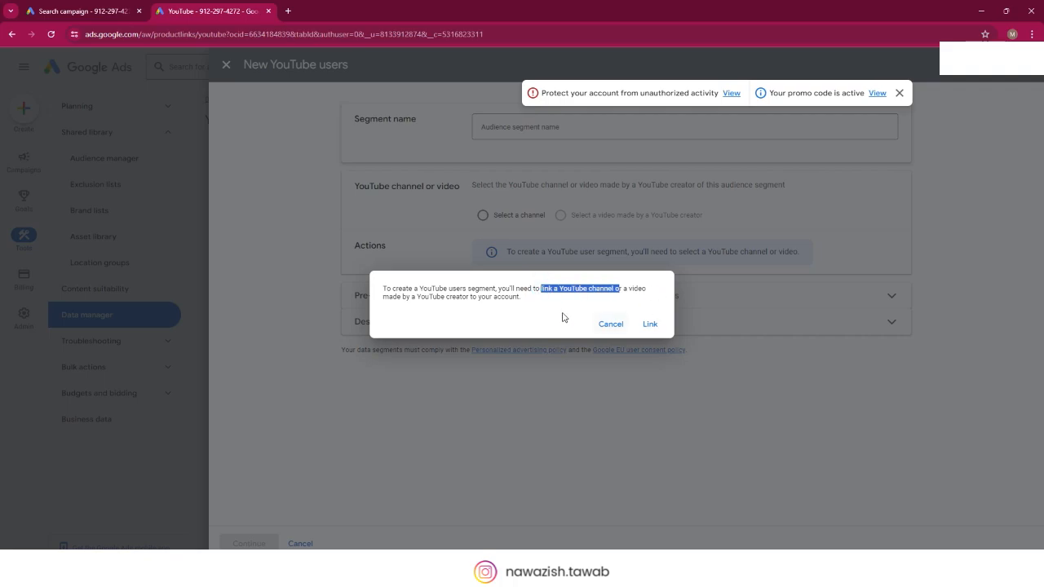
{"action": "left_click", "coordinate": [612, 324]}
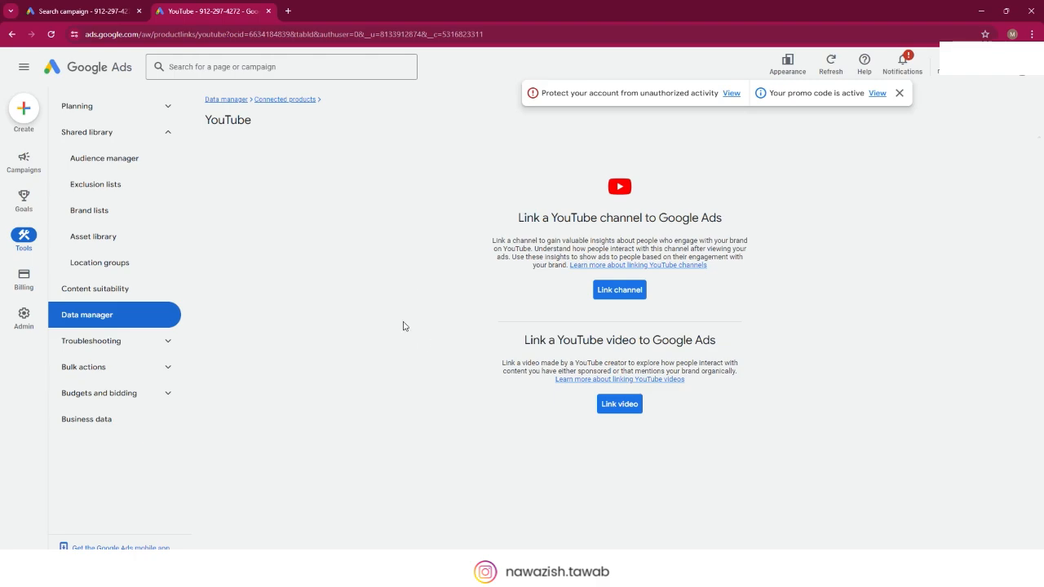
{"action": "left_click", "coordinate": [235, 103]}
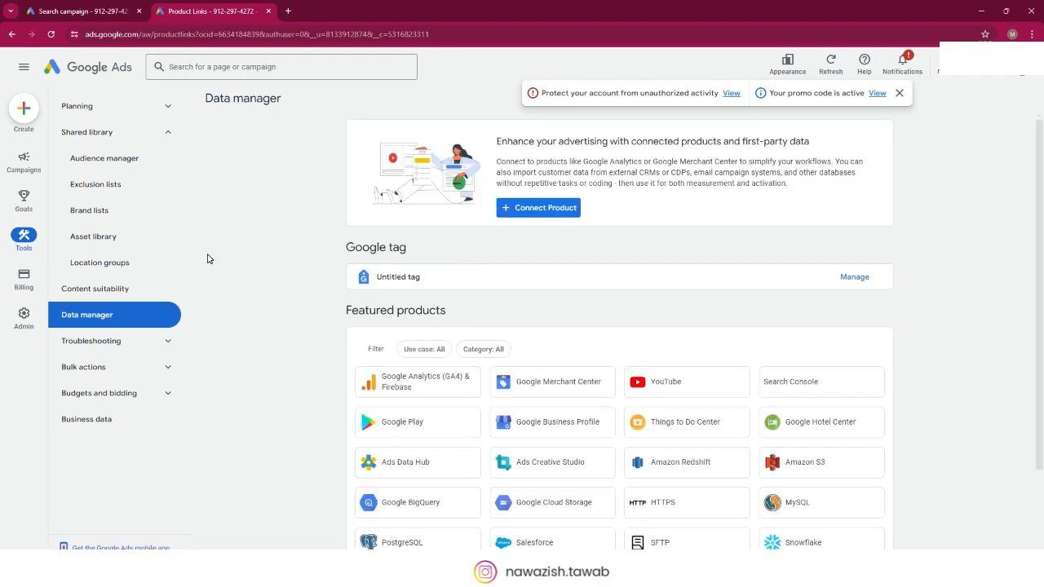
Step: Return to the campaign draft, reopen Audience manager from the new segment types, and view the YouTube users linking requirement before cancelling
{"action": "left_click", "coordinate": [114, 13]}
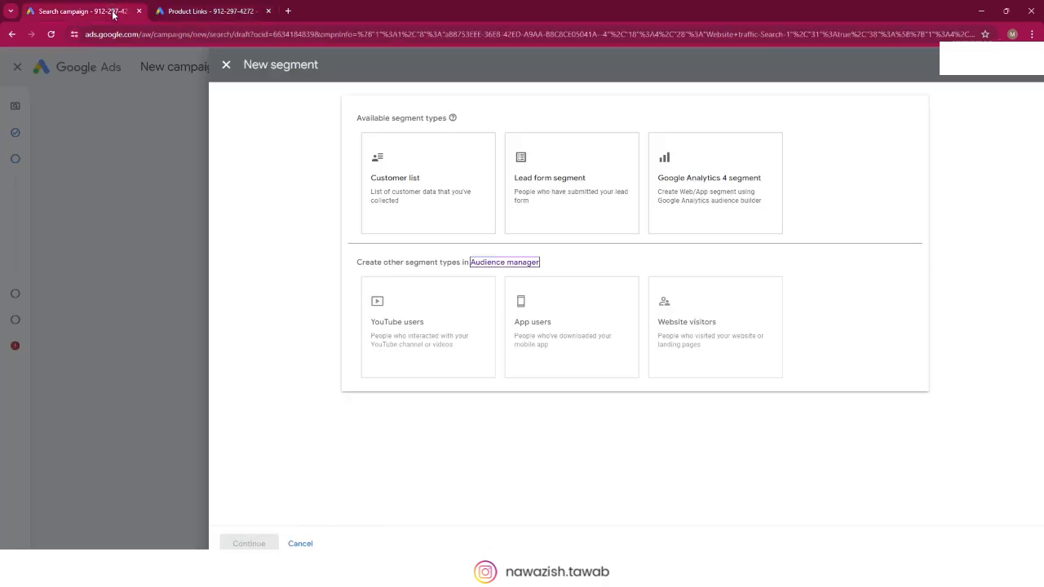
{"action": "mouse_move", "coordinate": [460, 326]}
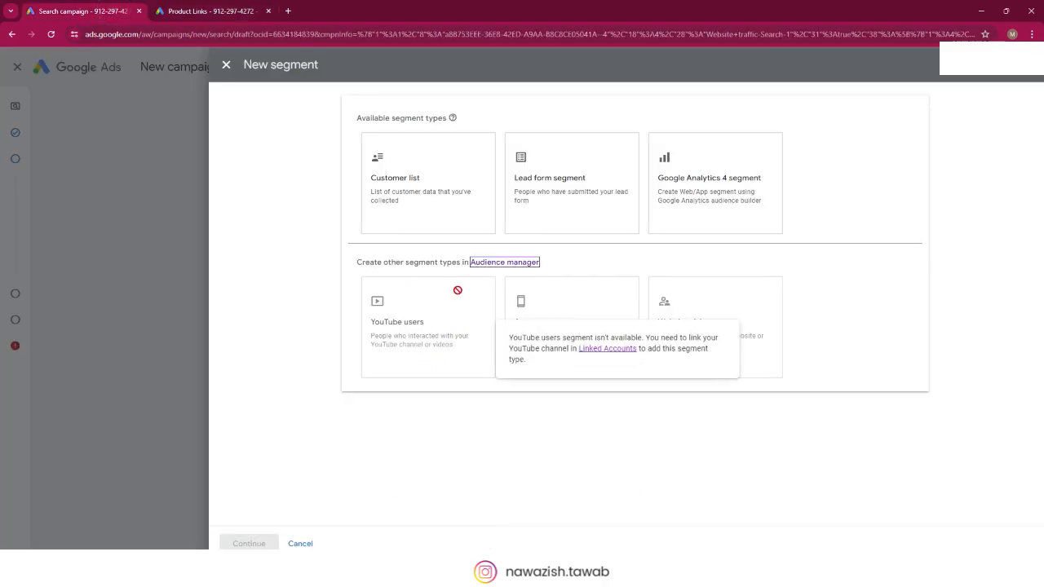
{"action": "left_click", "coordinate": [505, 263]}
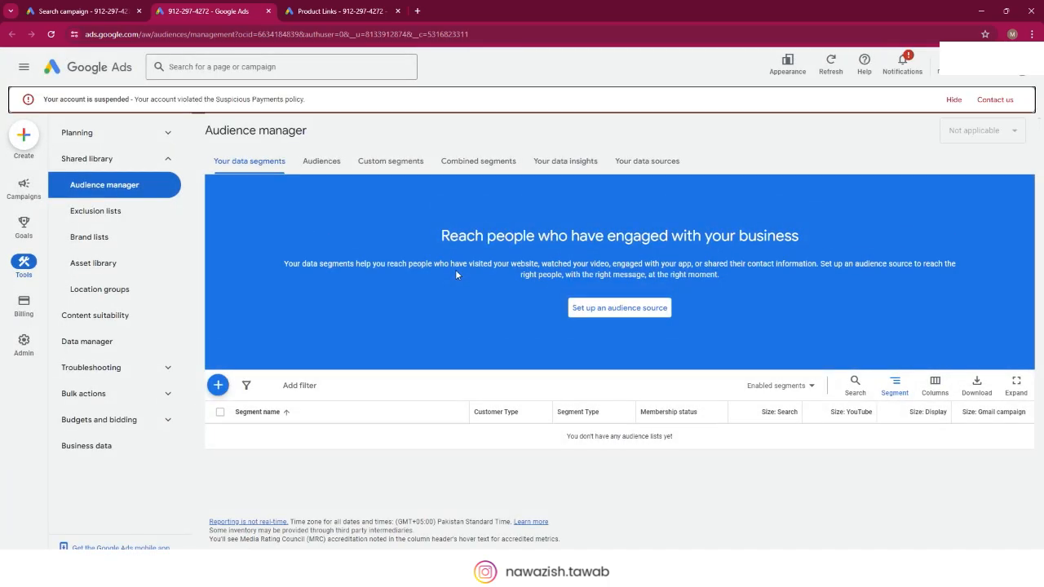
{"action": "left_click", "coordinate": [217, 385]}
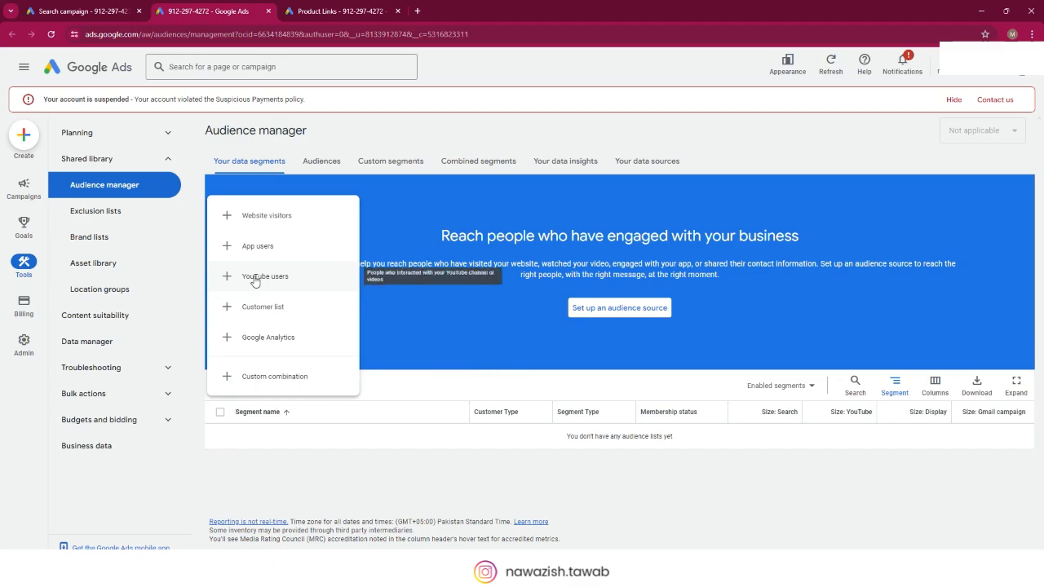
{"action": "left_click", "coordinate": [256, 279]}
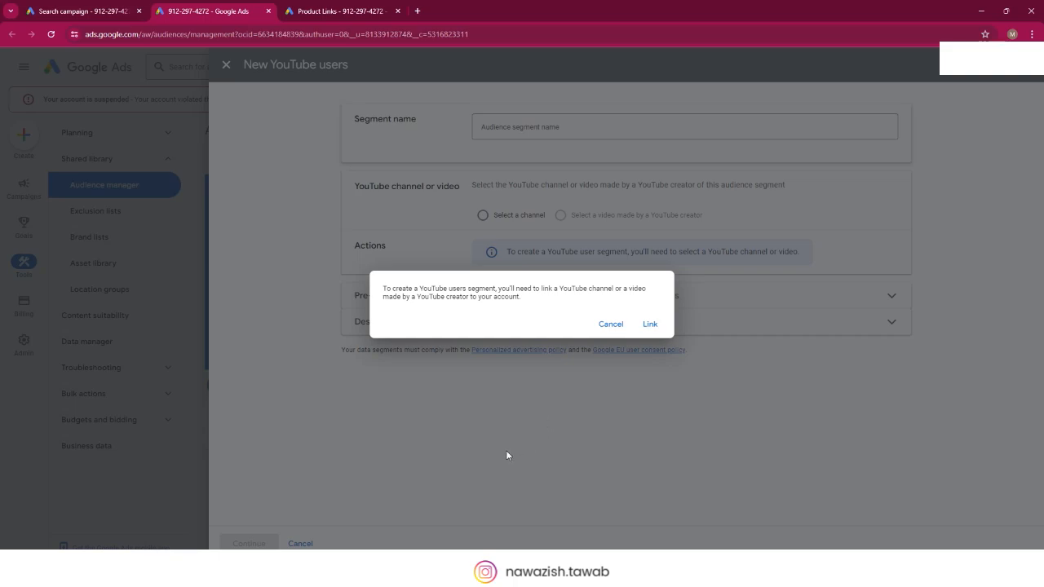
{"action": "left_click", "coordinate": [610, 324]}
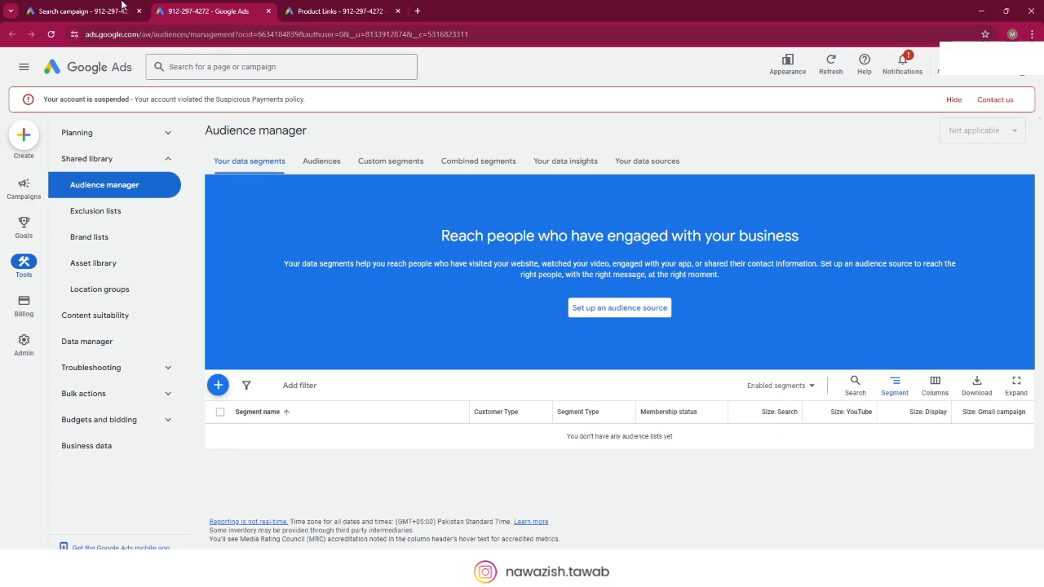
Step: Open Audience manager again from the campaign draft and look through the remarketing list types, including Google Analytics, without choosing one
{"action": "left_click", "coordinate": [82, 11]}
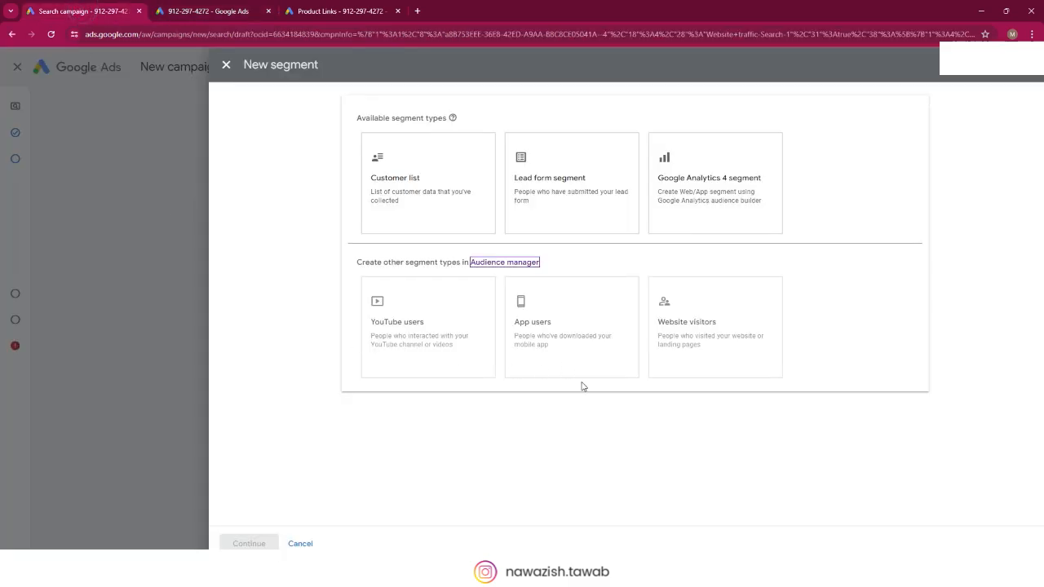
{"action": "left_click", "coordinate": [479, 262]}
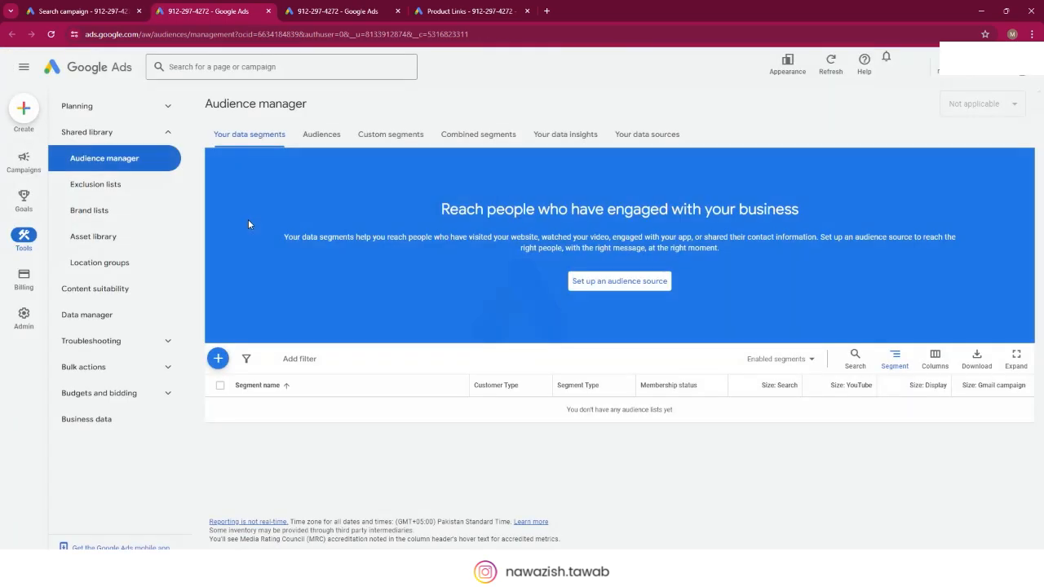
{"action": "left_click", "coordinate": [219, 374]}
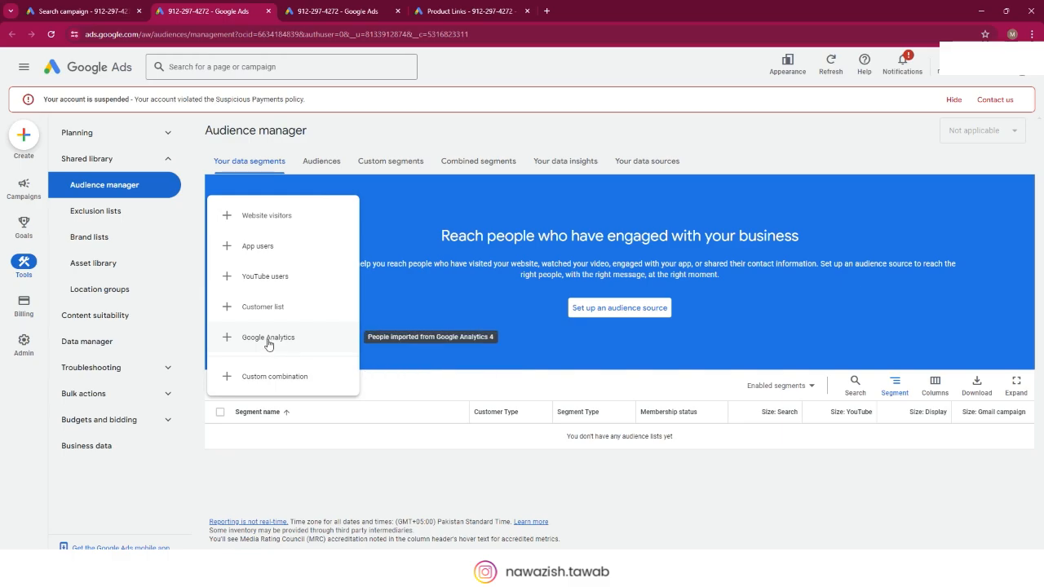
{"action": "left_click", "coordinate": [340, 486]}
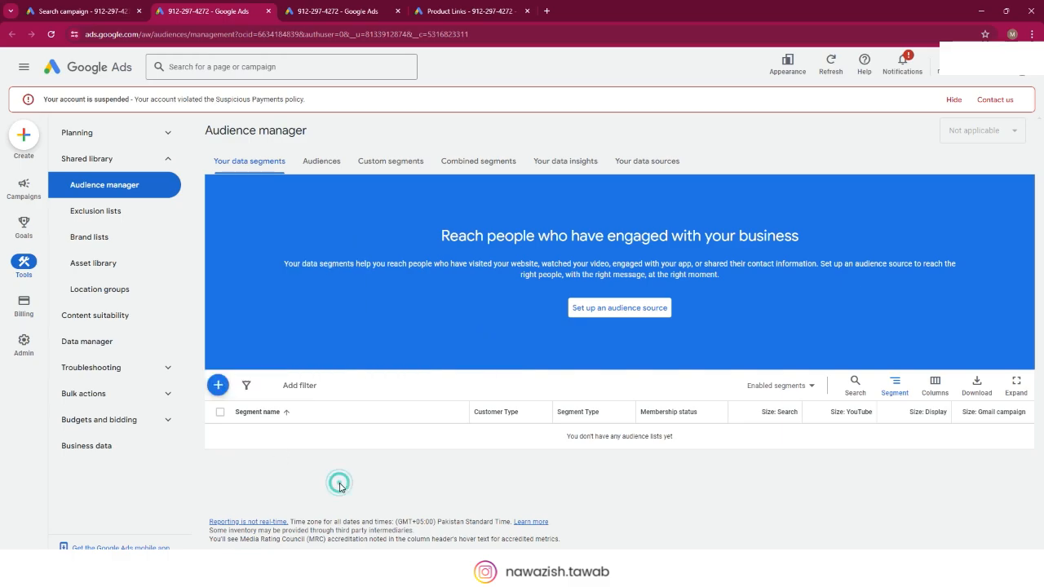